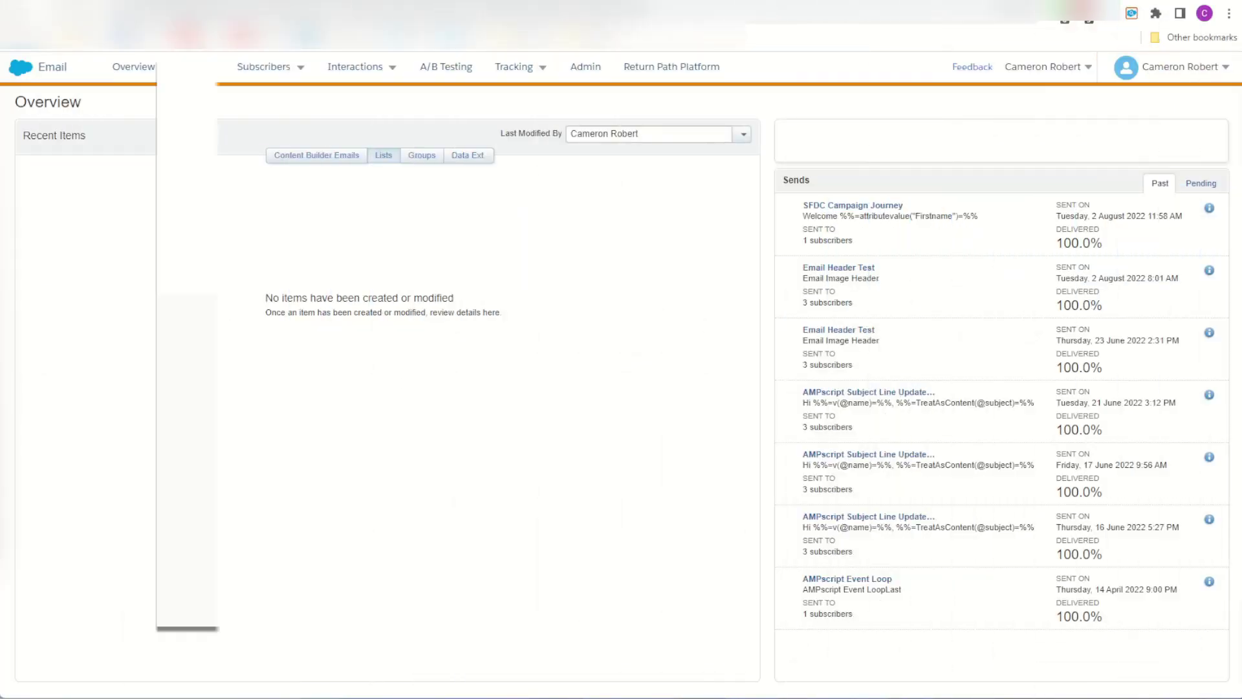
Open the SFMC Companion popup and scroll its Data Sources list (Folders, DataExtensions, Queries, Automations, Journeys).
scroll(781, 120, down, 8)
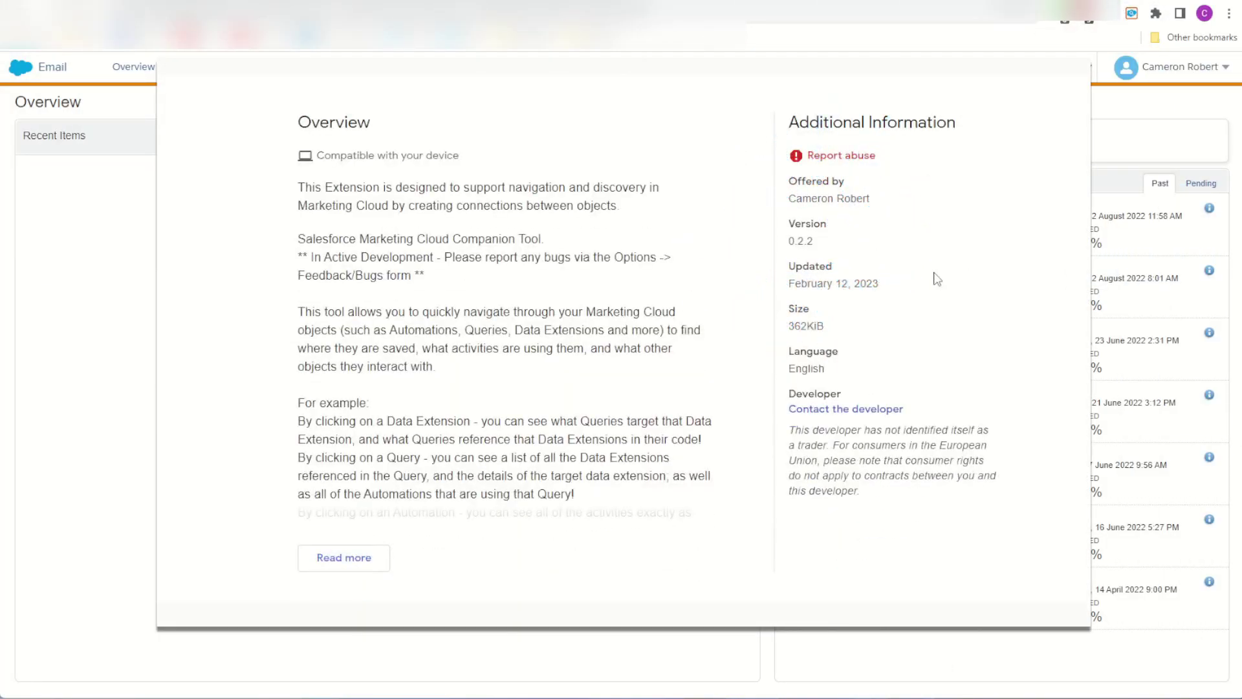
click(1131, 14)
scroll(1009, 187, down, 3)
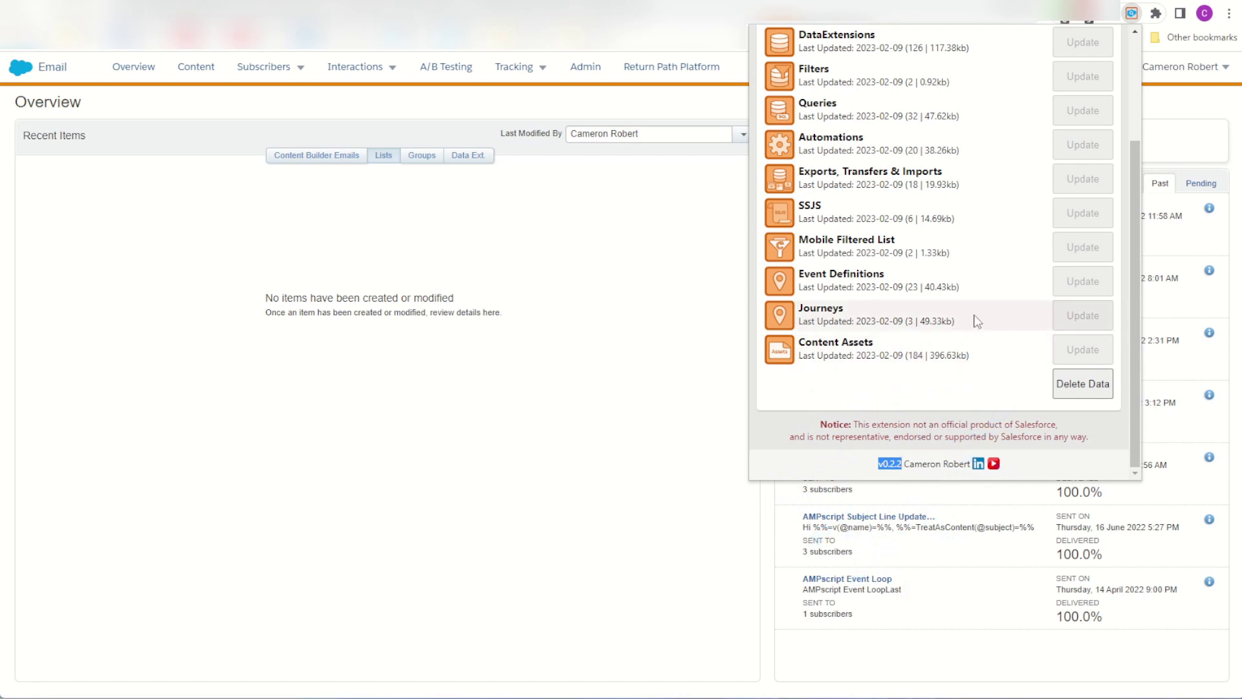
scroll(977, 320, up, 3)
scroll(977, 321, up, 2)
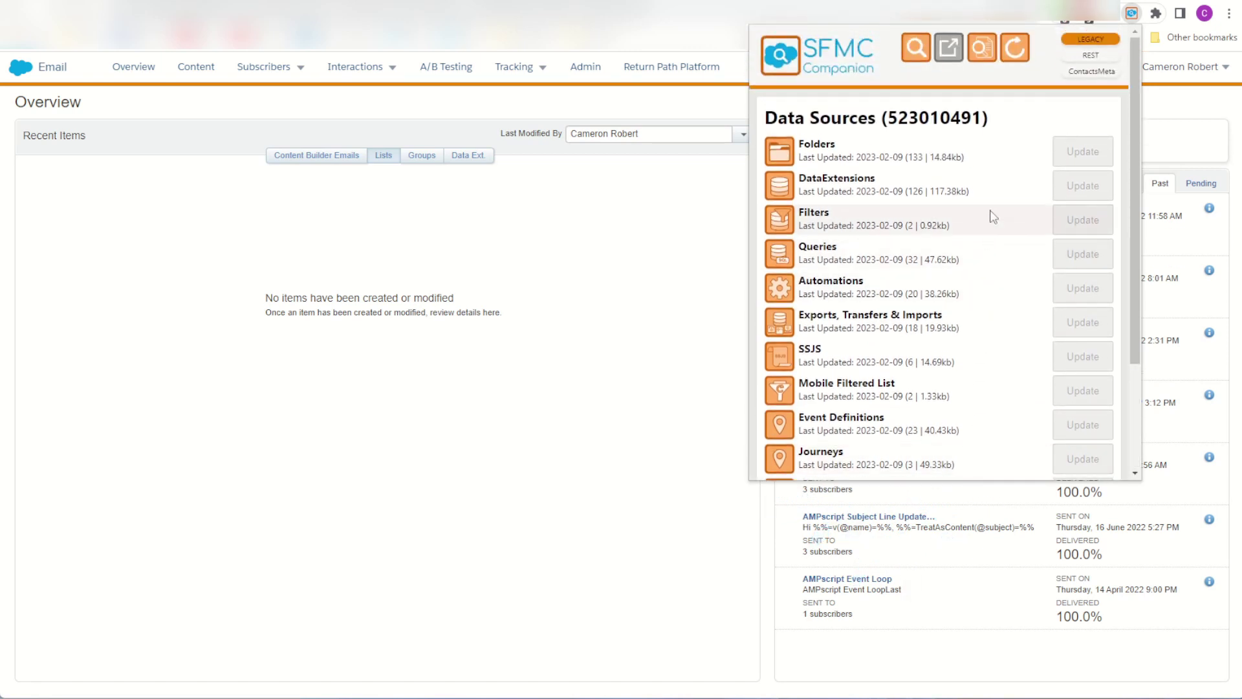
Open SFMC Companion's Options page from the extension icon's context menu and scroll toward the change notes.
right_click(1131, 14)
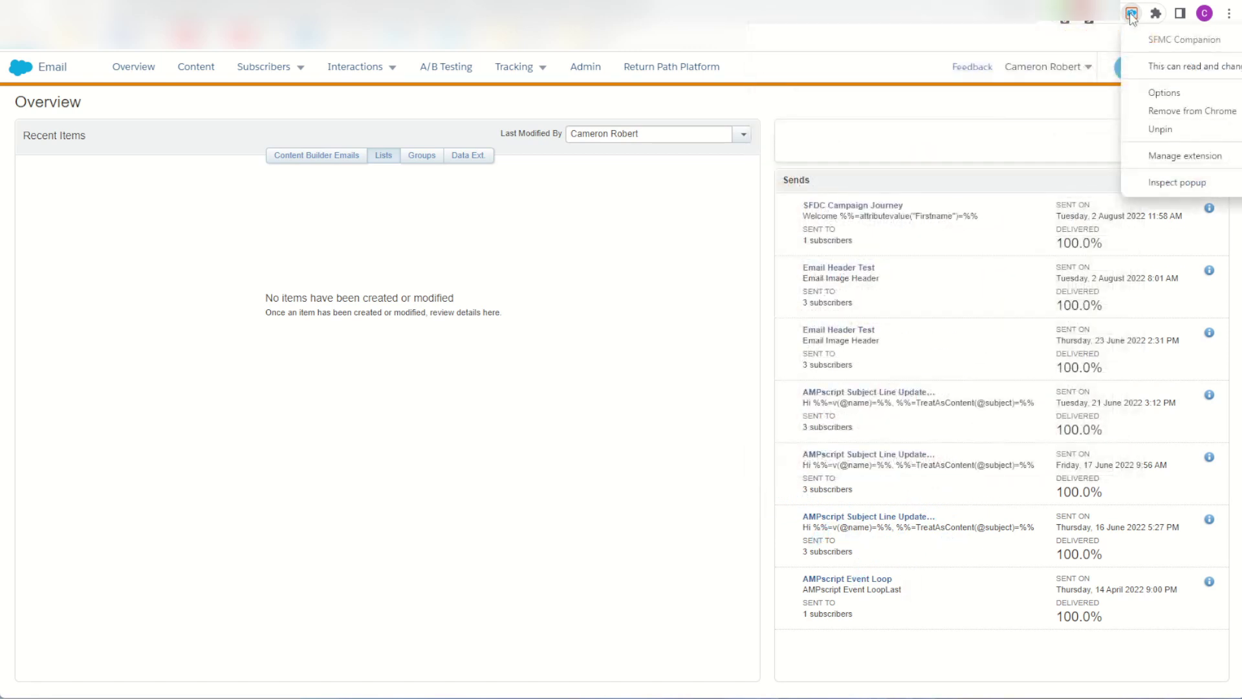
click(1155, 92)
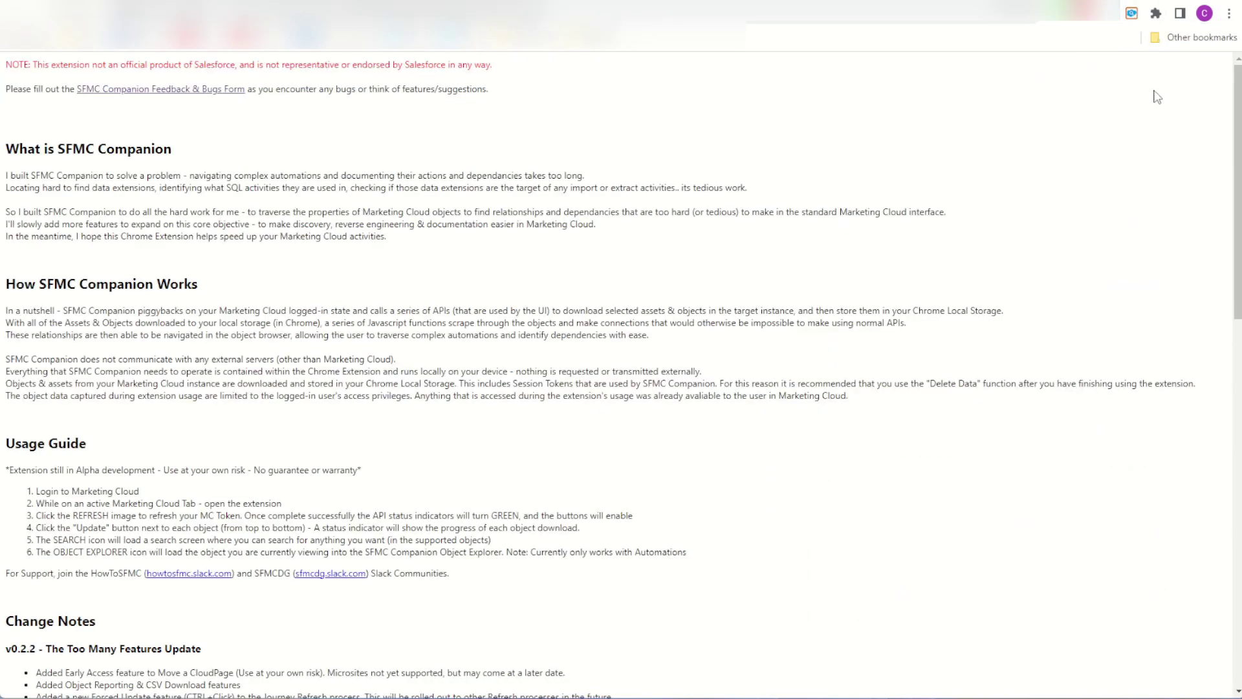
scroll(230, 379, down, 4)
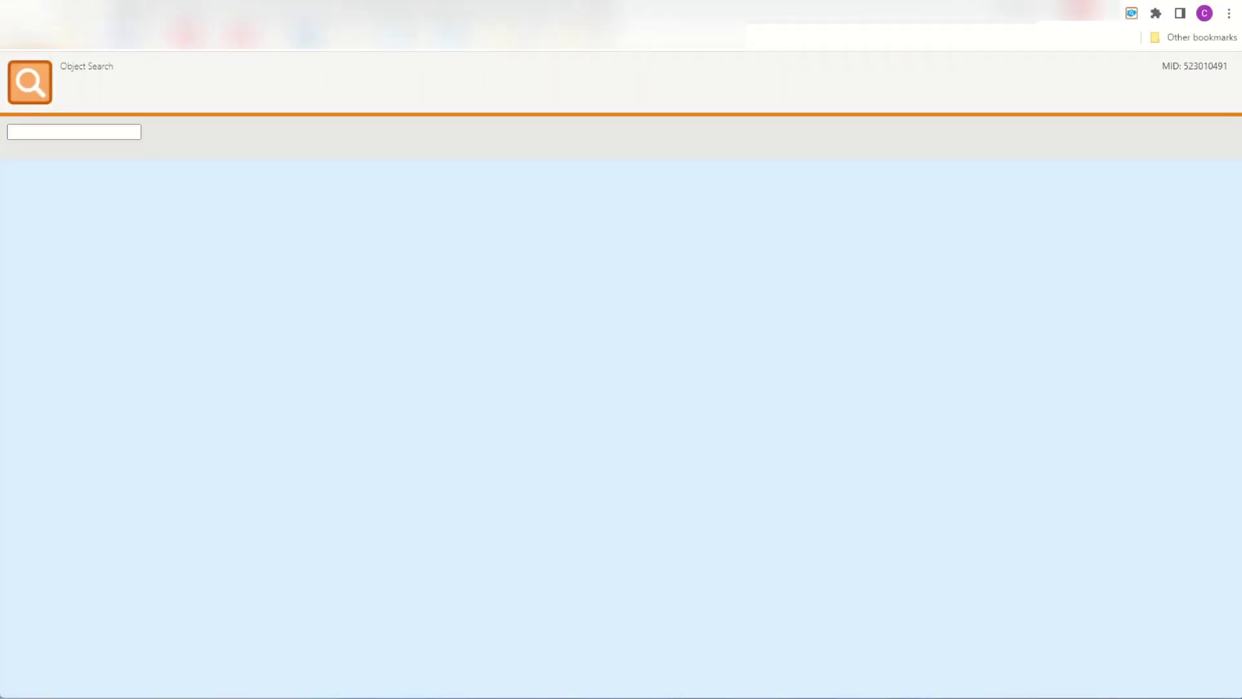
Search all objects for 'landing page' and open the Test Landing Page asset details.
click(60, 135)
text(landing)
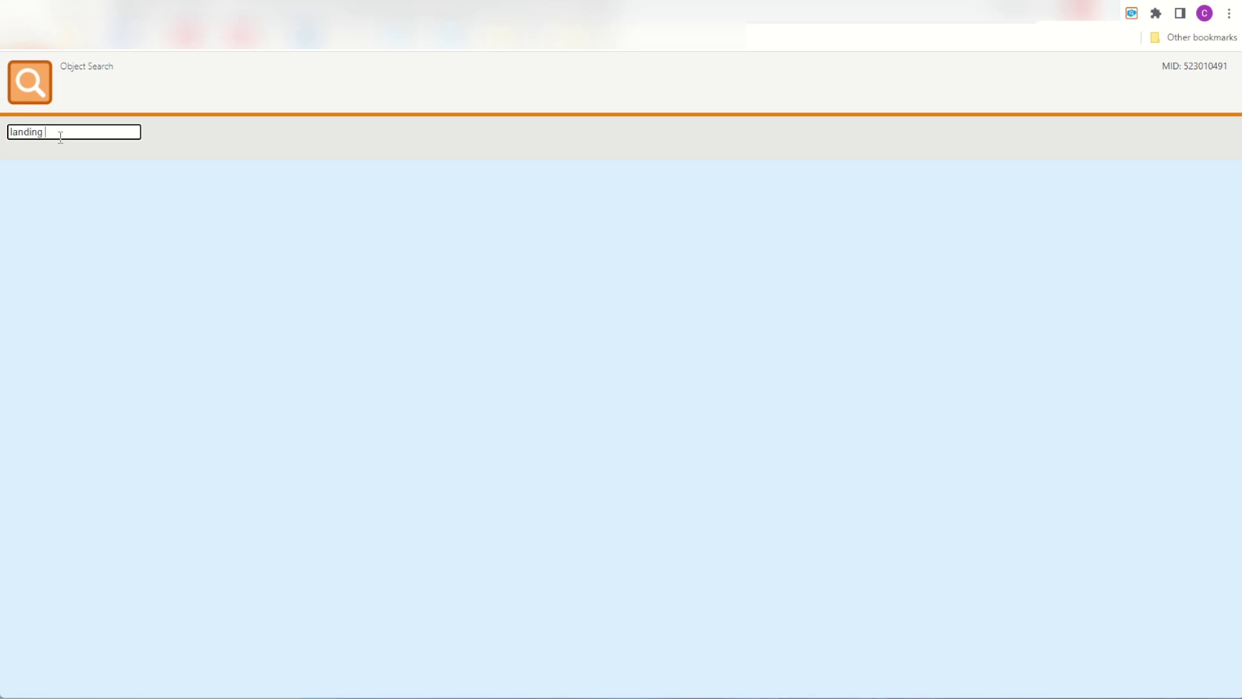
text( page)
key(Return)
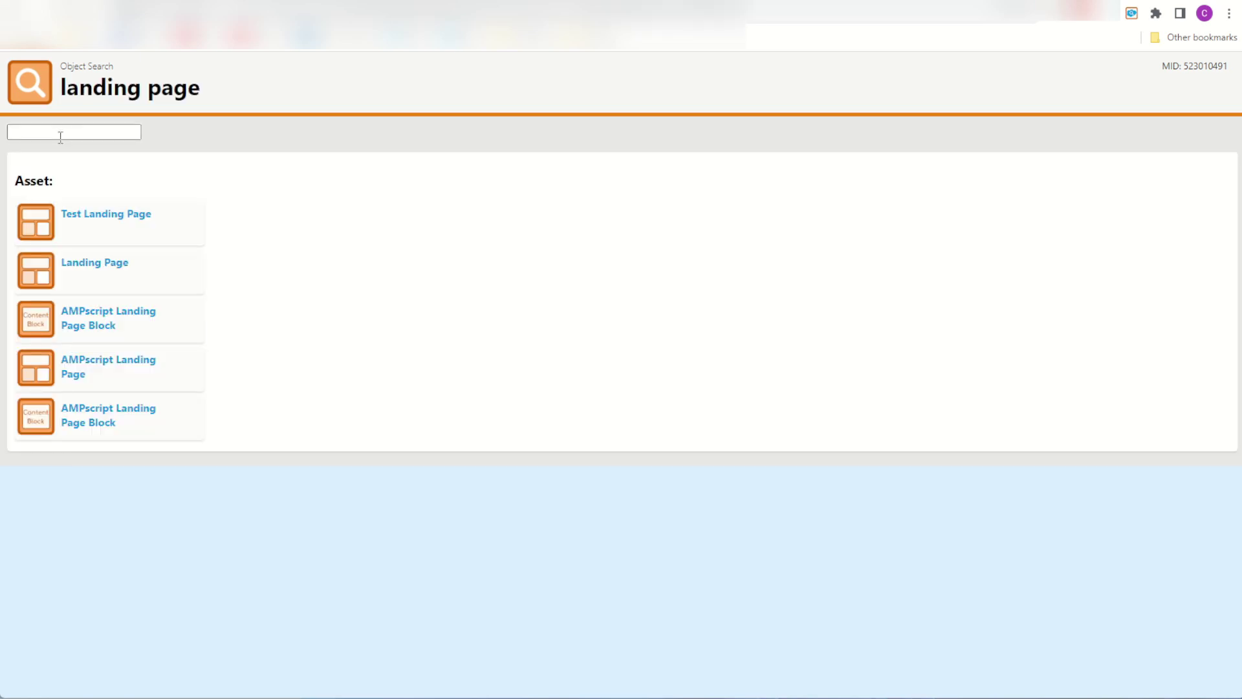
click(103, 215)
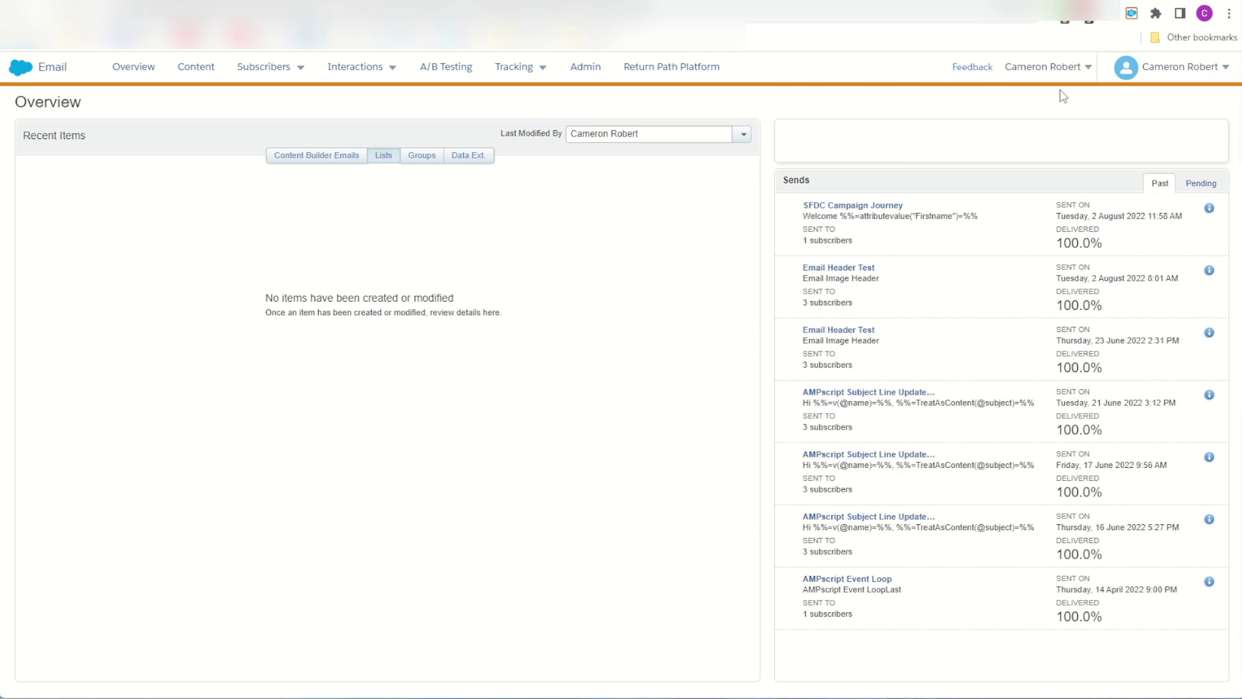
Open the Object Report page from the SFMC Companion popup.
click(1131, 14)
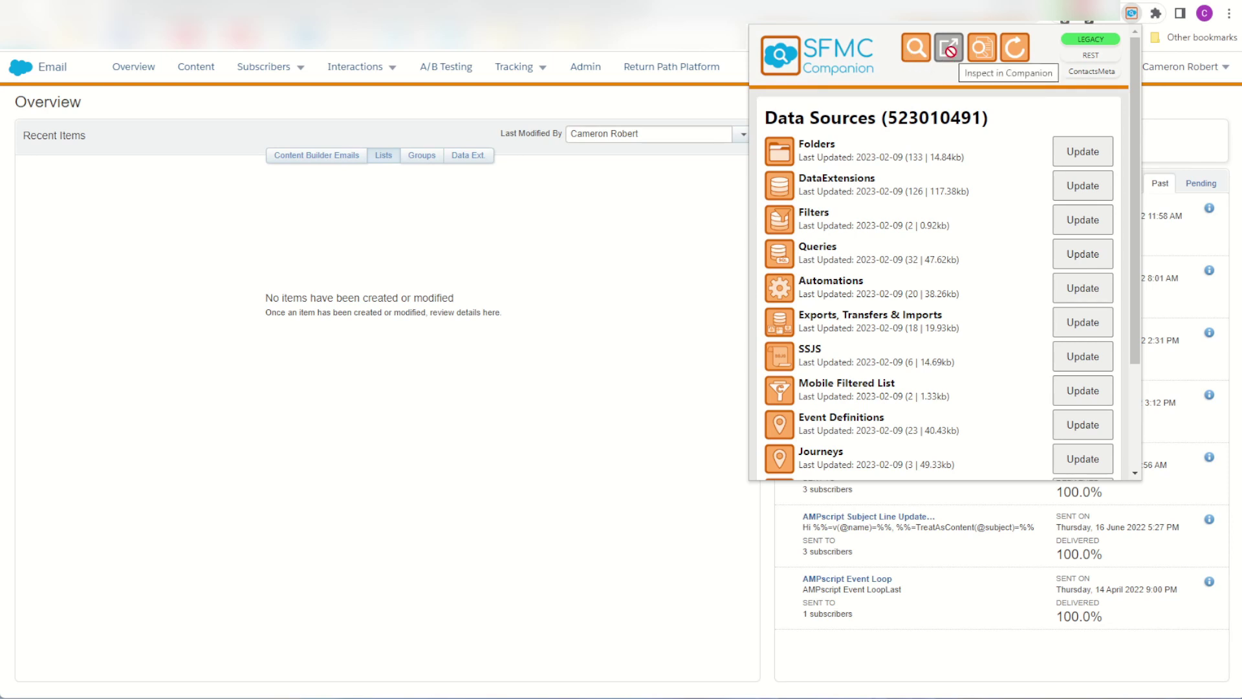
click(979, 57)
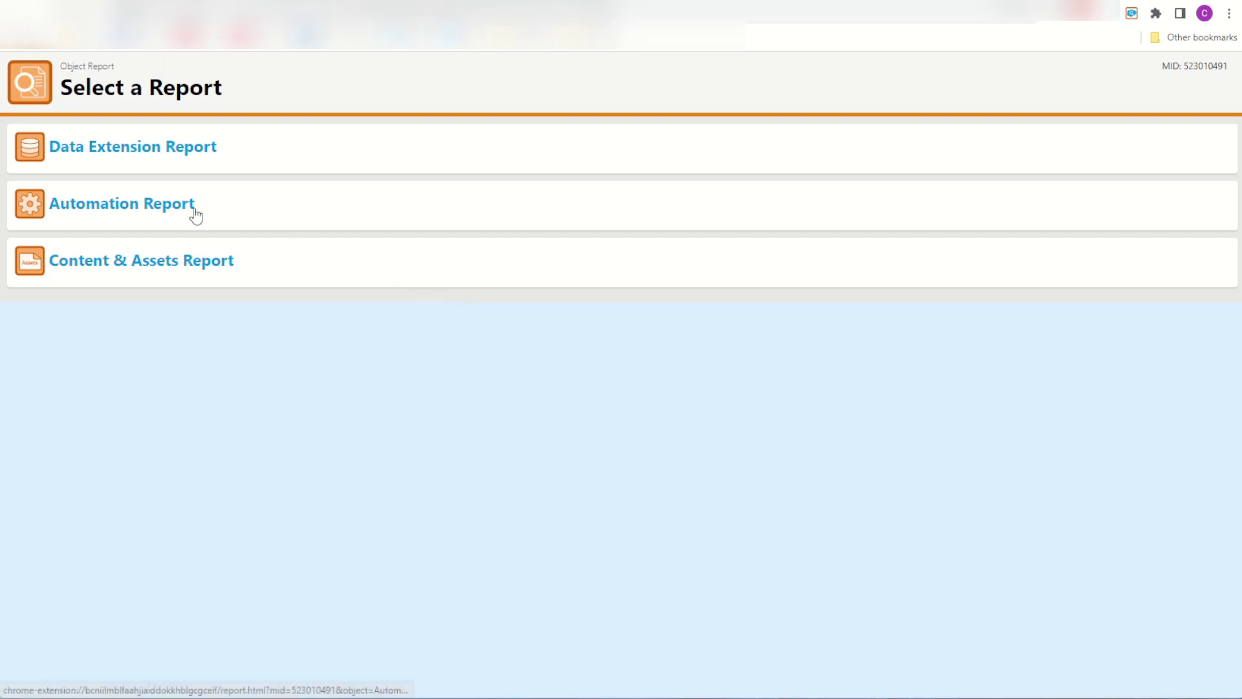
View the 20-automation Automation Report, download it as CSV, then view the 126-row Data Extension Report.
click(134, 211)
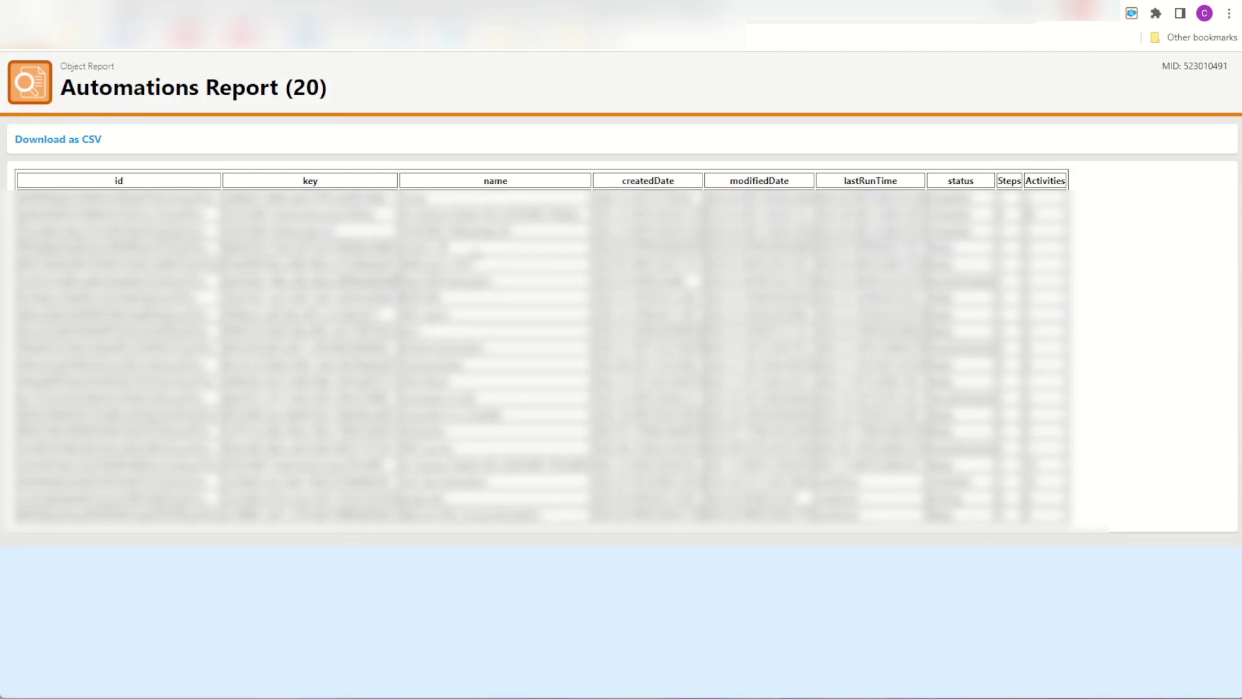
drag(82, 184, 1093, 511)
click(1093, 511)
click(76, 142)
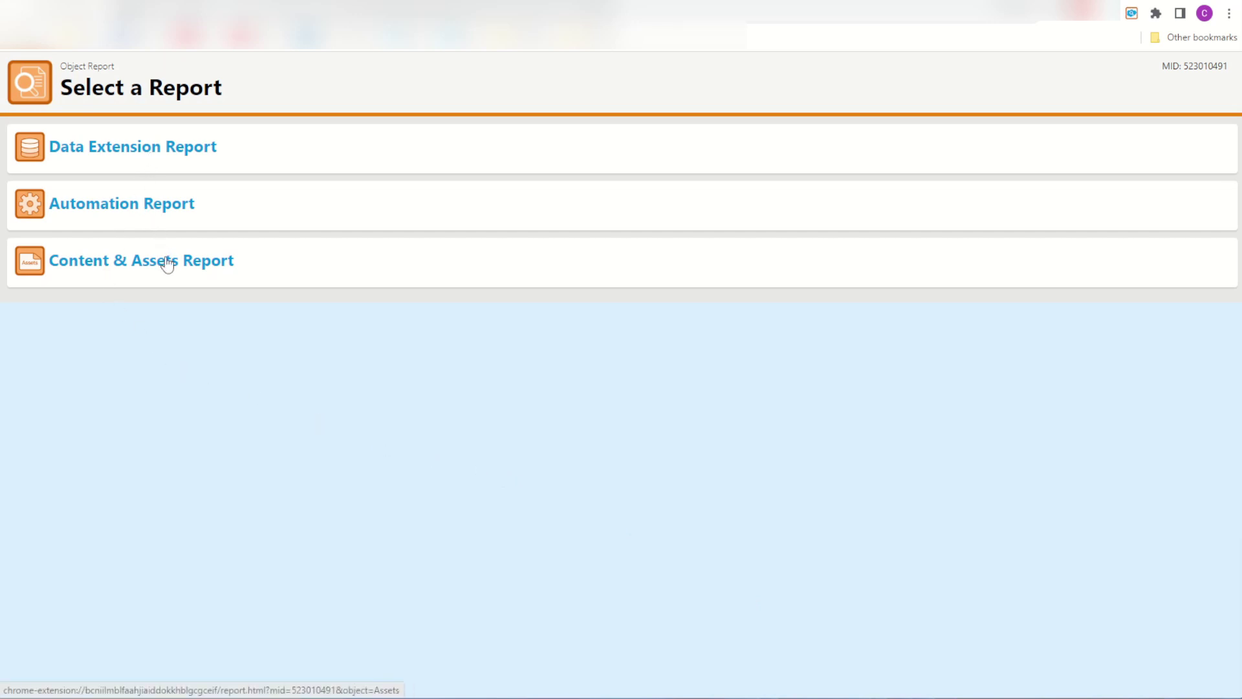
click(179, 150)
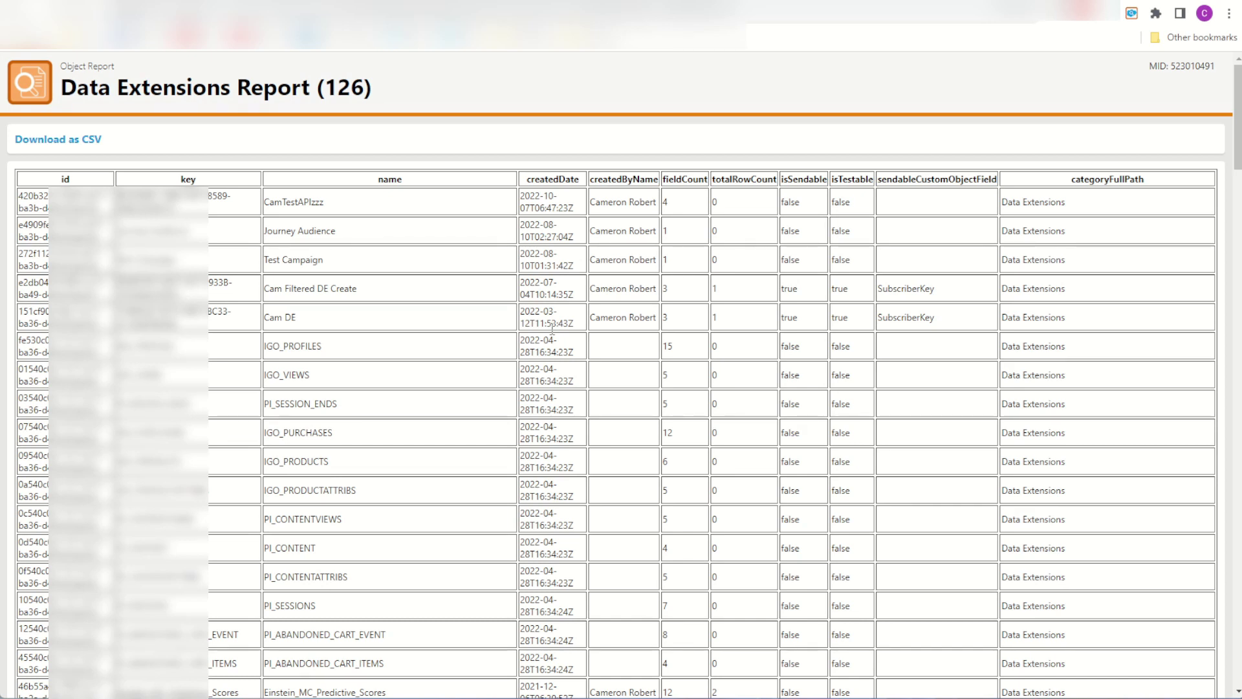
key(alt+Left)
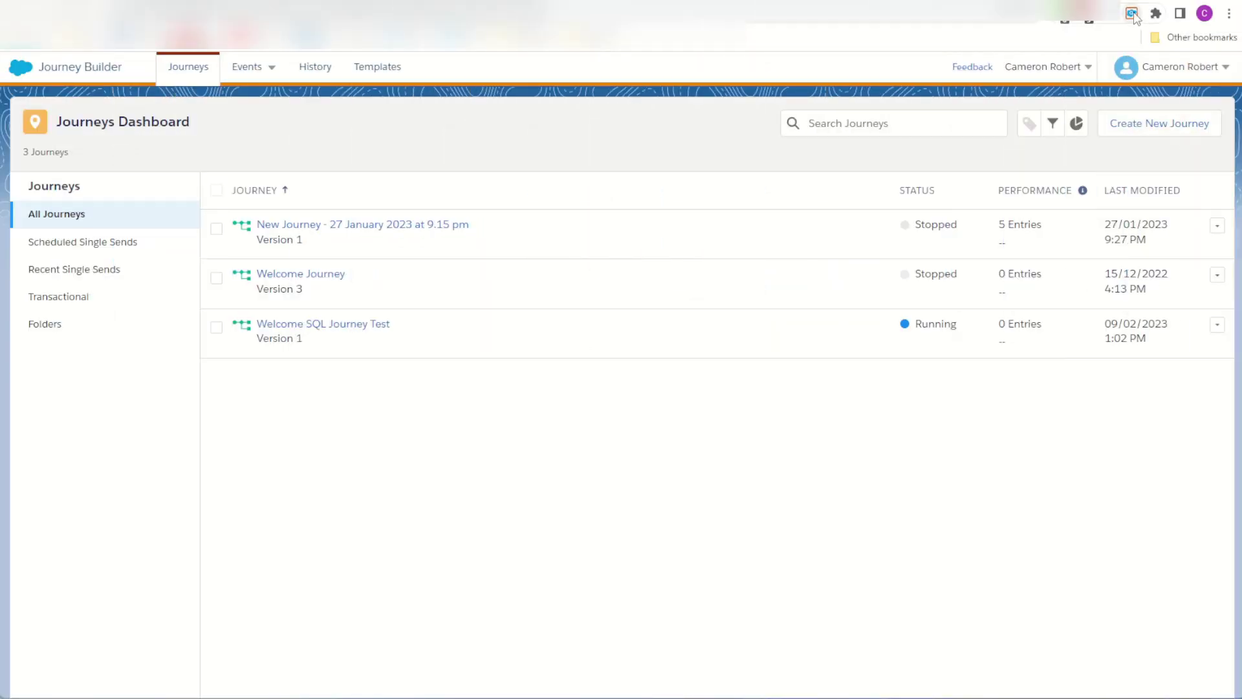
Update the cached Event Definitions and Journeys data, forcing Journeys to refresh until it shows 3 objects.
click(1131, 12)
scroll(945, 298, down, 2)
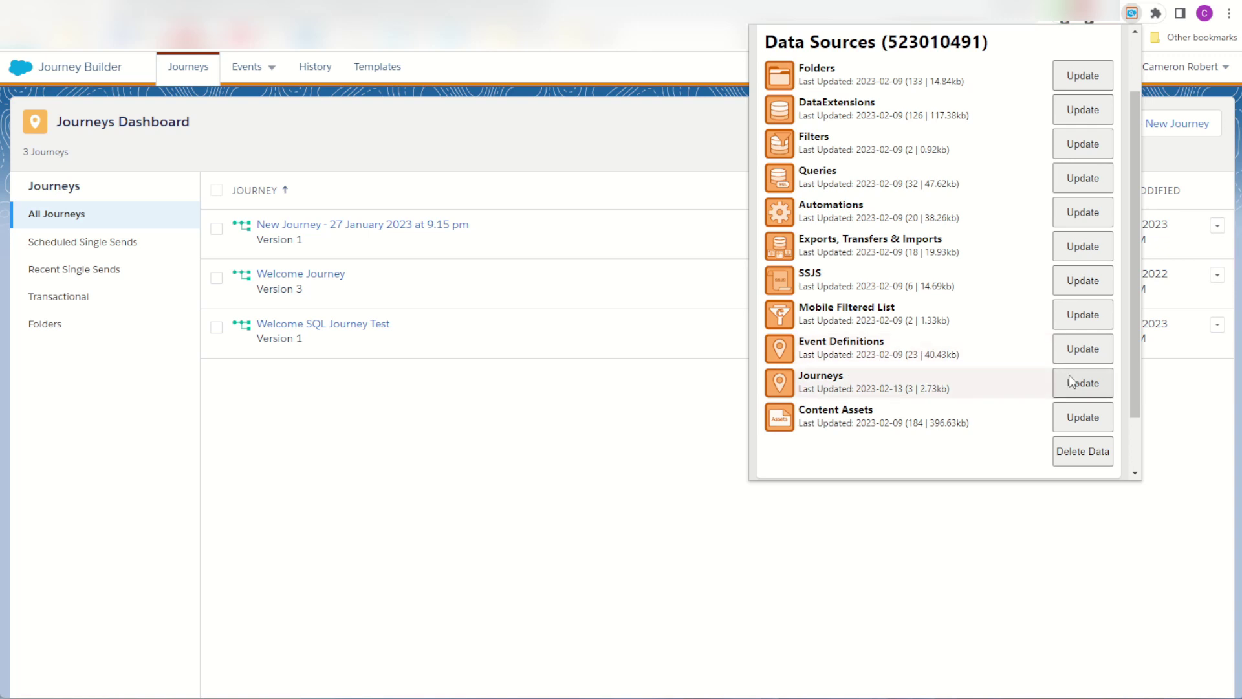
click(1085, 353)
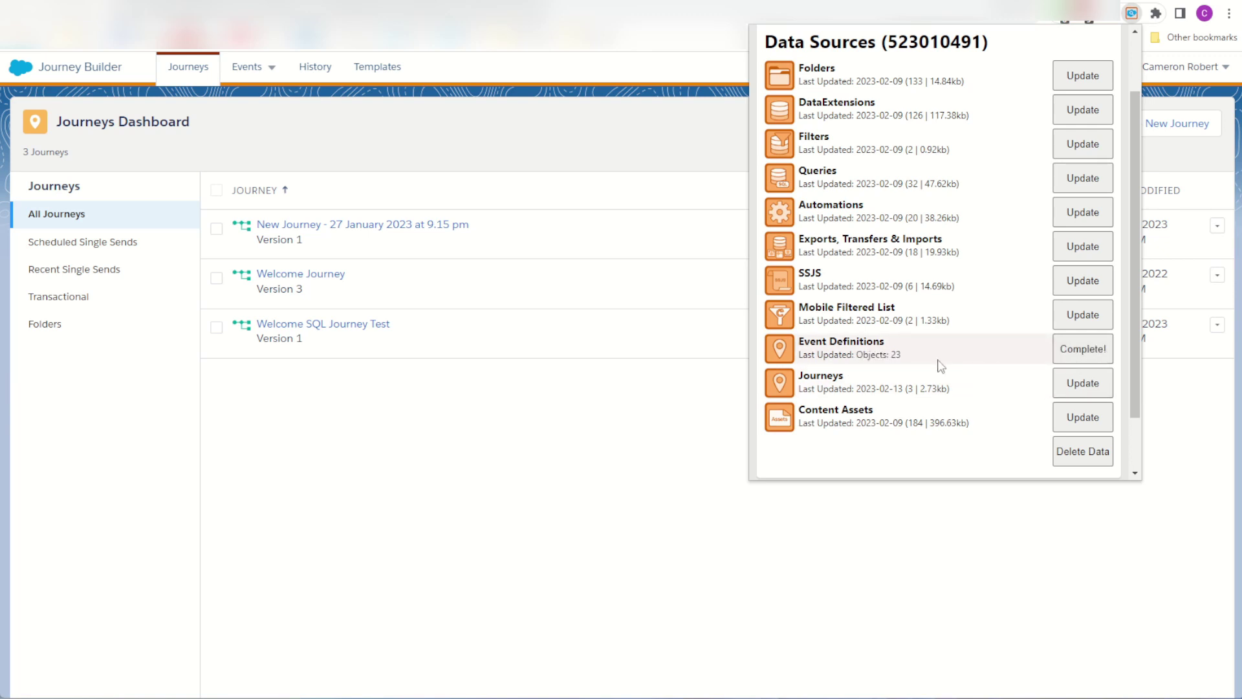
click(1078, 387)
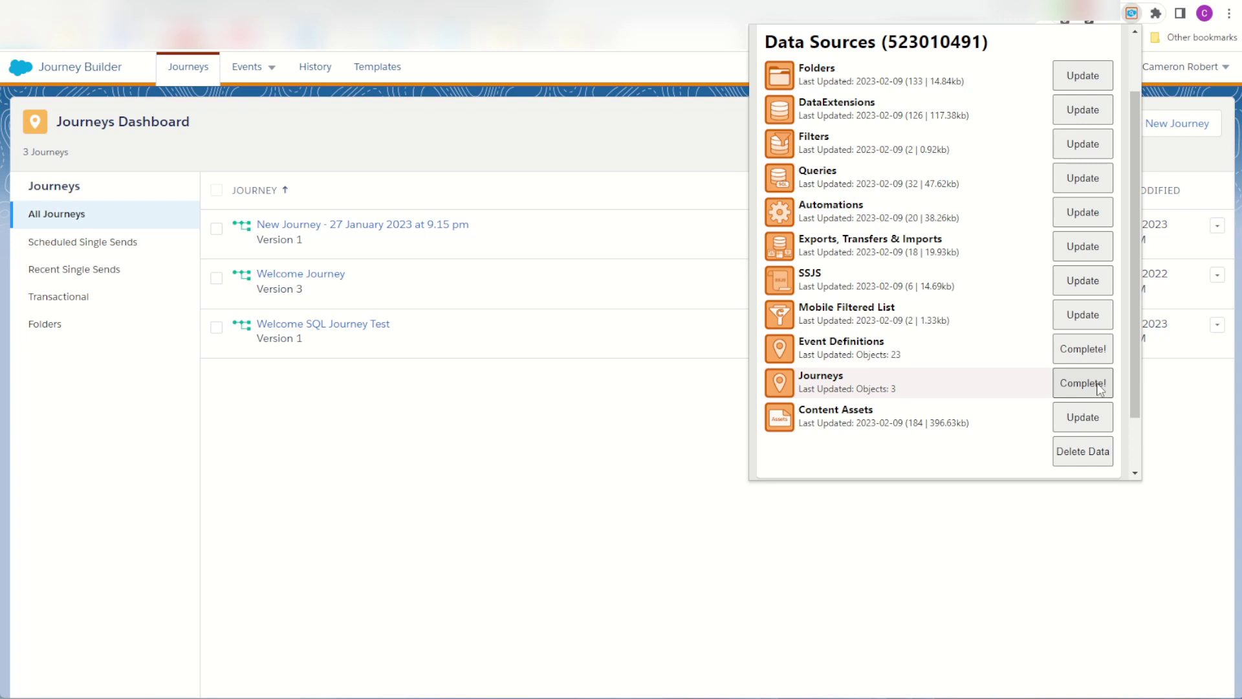
click(1098, 386)
click(1077, 392)
click(1077, 392)
click(1084, 385)
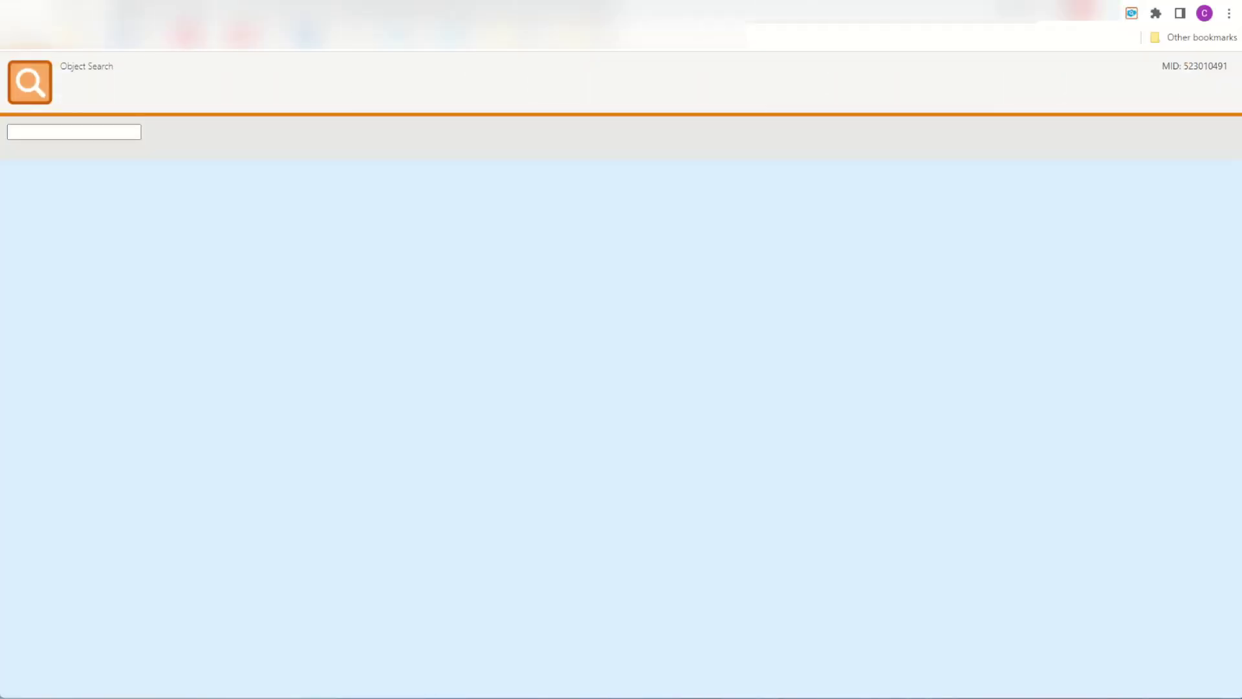
Search objects for 'welcome sql' and open the Welcome SQL Journey Test journey details.
click(102, 136)
text(welcome sql)
key(Return)
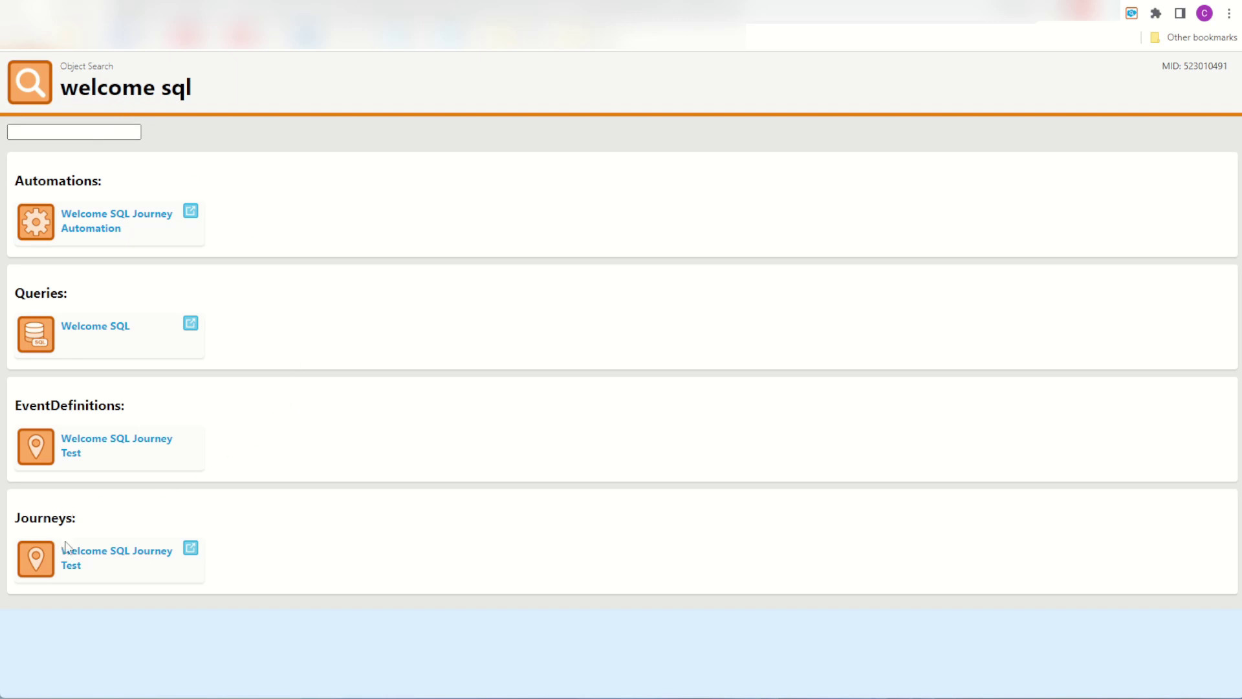
click(80, 560)
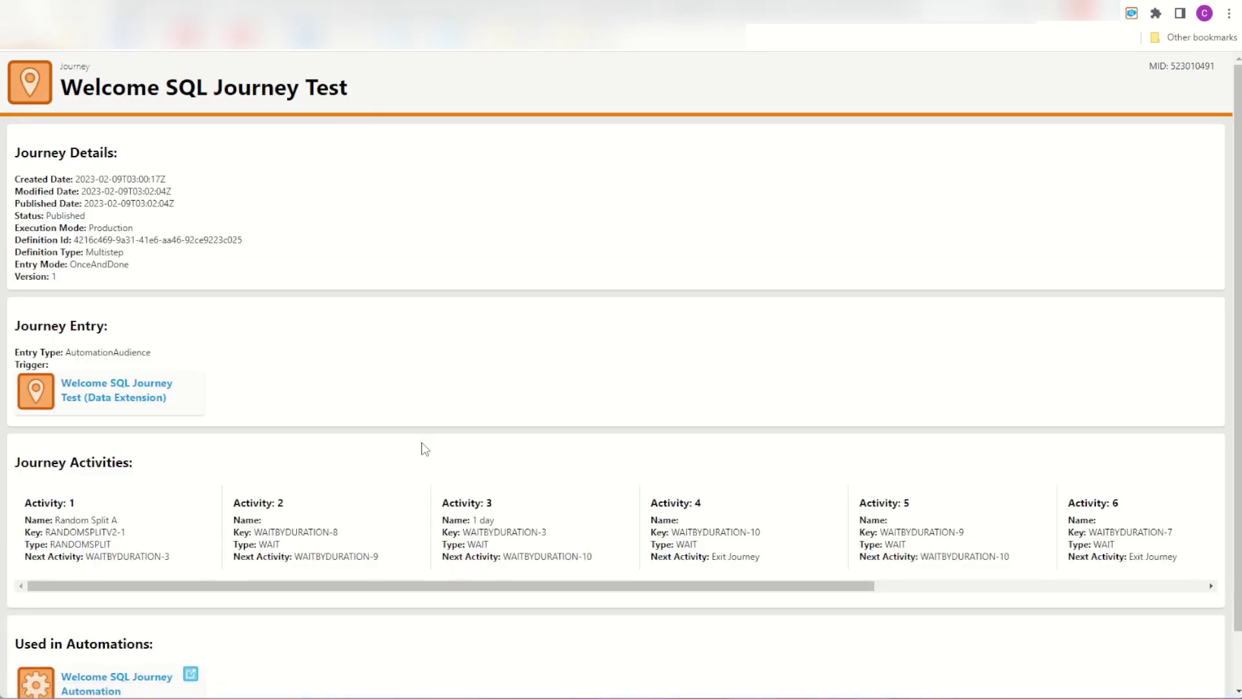
scroll(425, 449, down, 1)
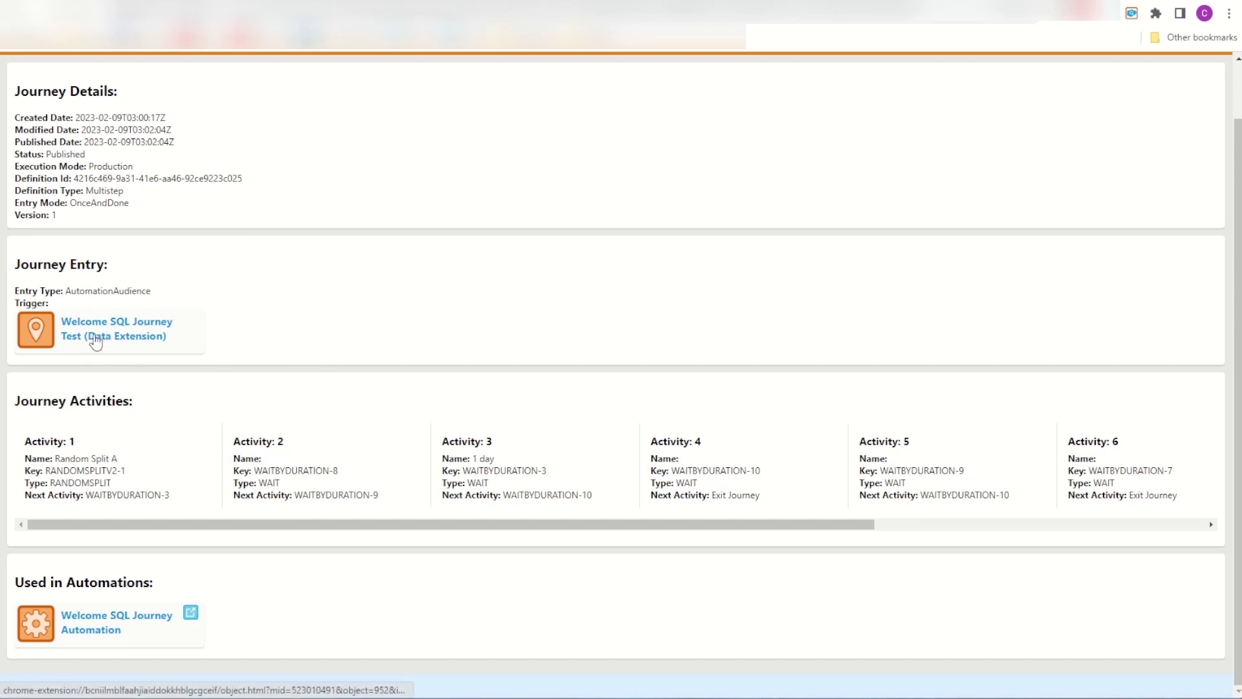
key(ctrl+w)
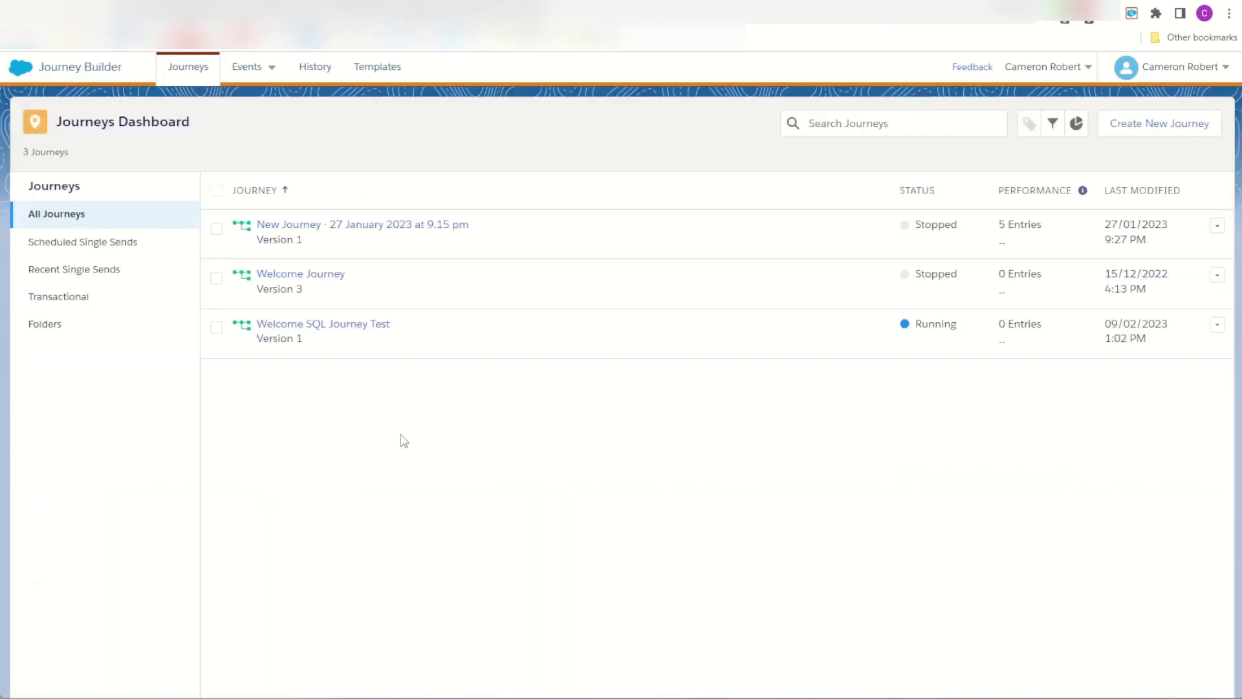
Open the Welcome SQL Journey Test journey and follow its entry trigger to the event definition.
click(356, 326)
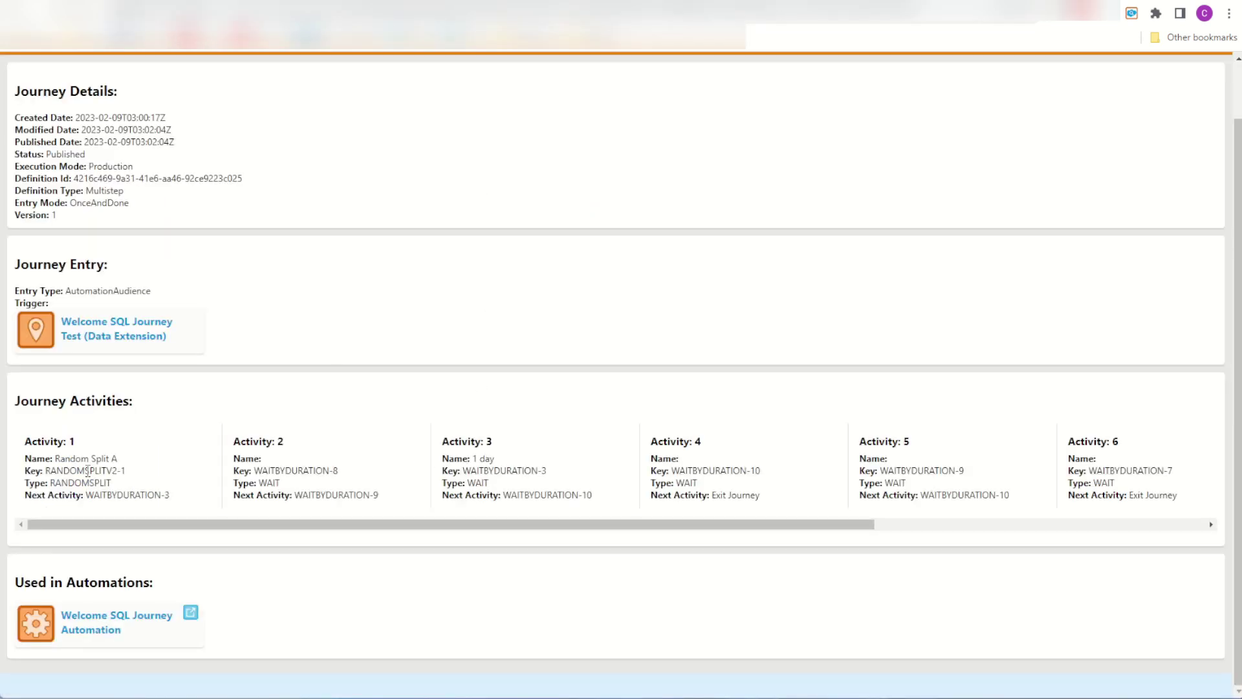
drag(87, 470, 125, 470)
drag(280, 470, 546, 472)
scroll(547, 471, right, 3)
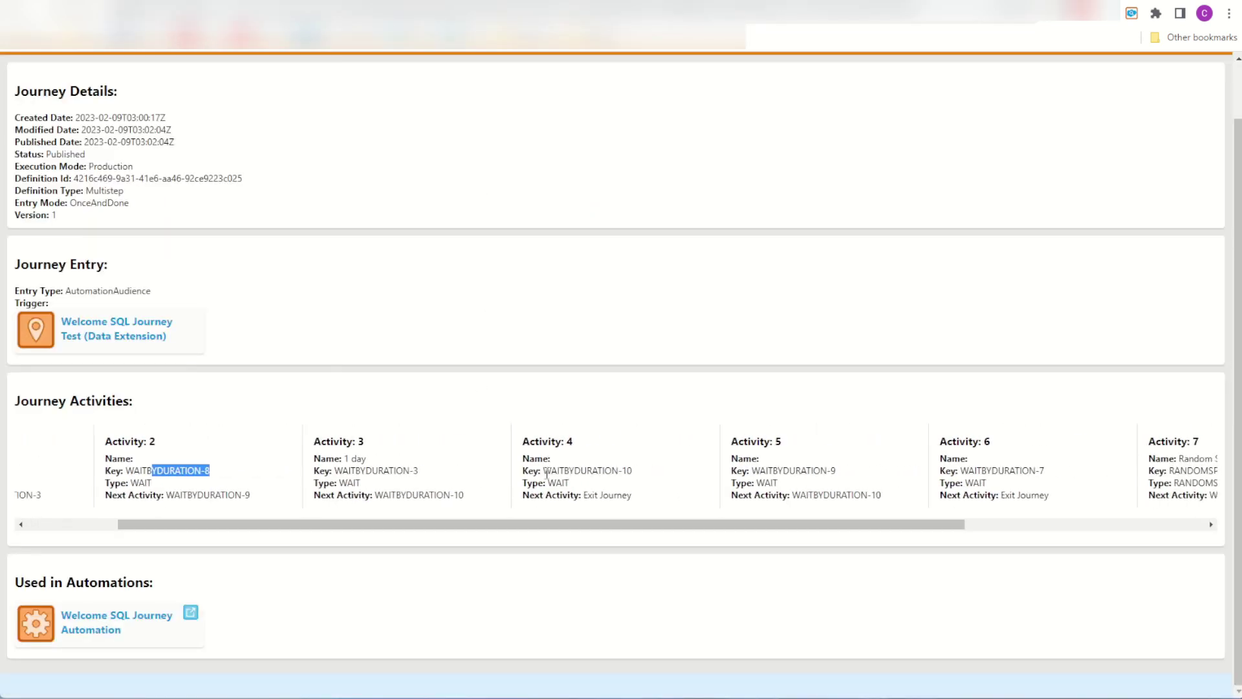
scroll(547, 472, left, 2)
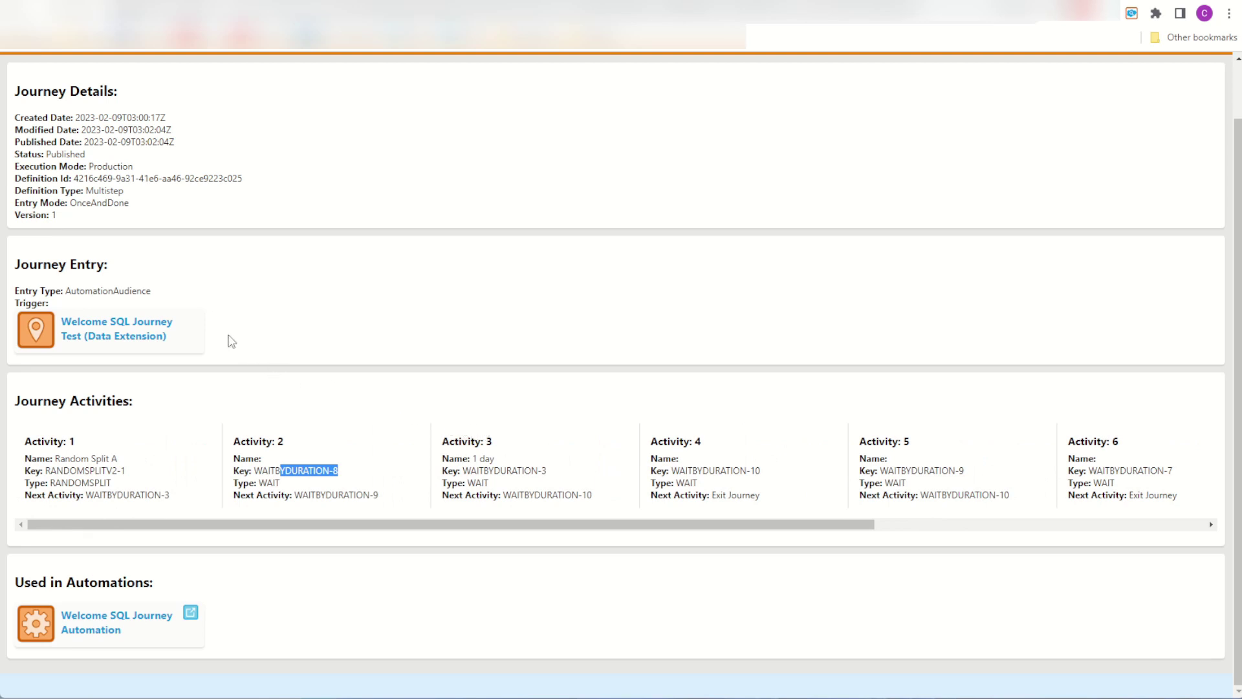
click(121, 337)
drag(44, 190, 125, 193)
click(82, 201)
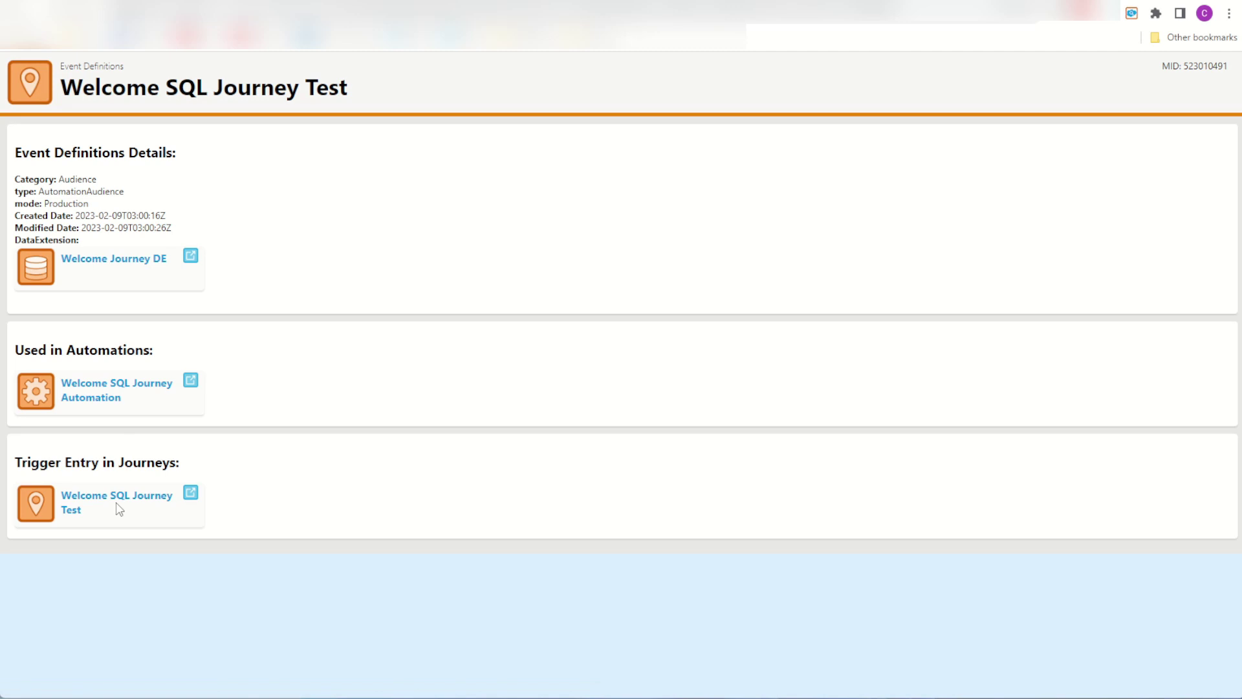
Open the Welcome Journey DE data extension and scroll to its Used in Event Definitions list.
click(100, 261)
scroll(172, 236, down, 5)
scroll(172, 236, down, 3)
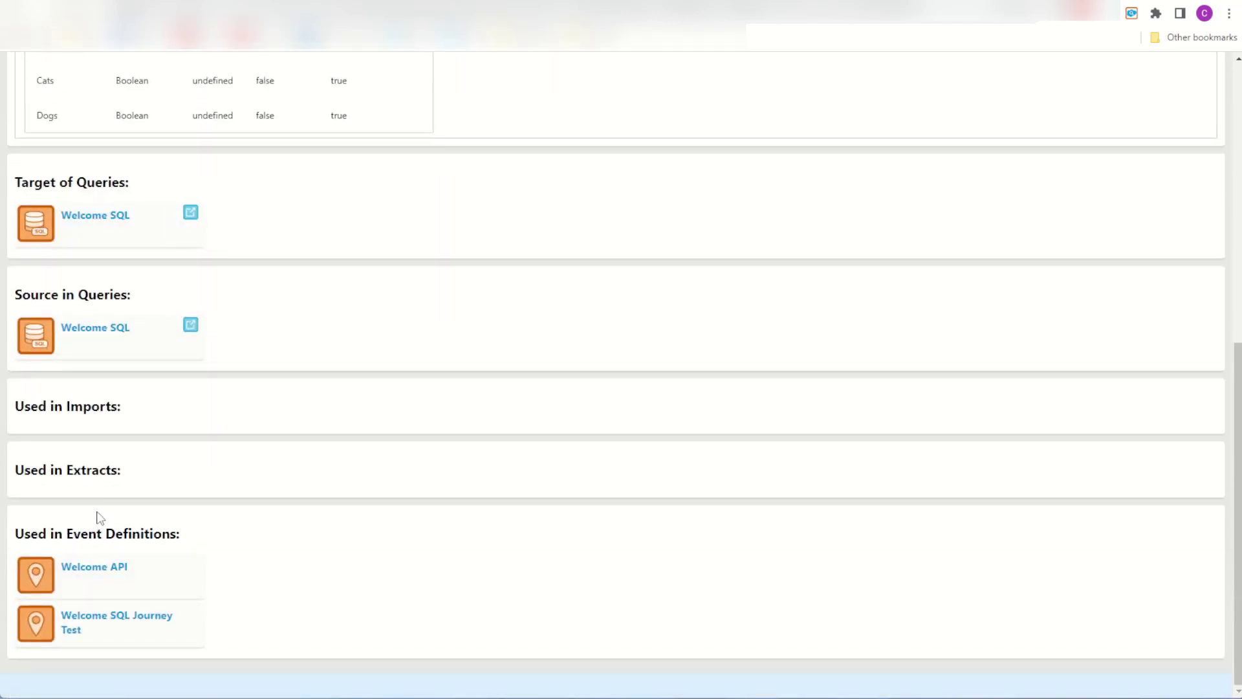
scroll(153, 458, up, 7)
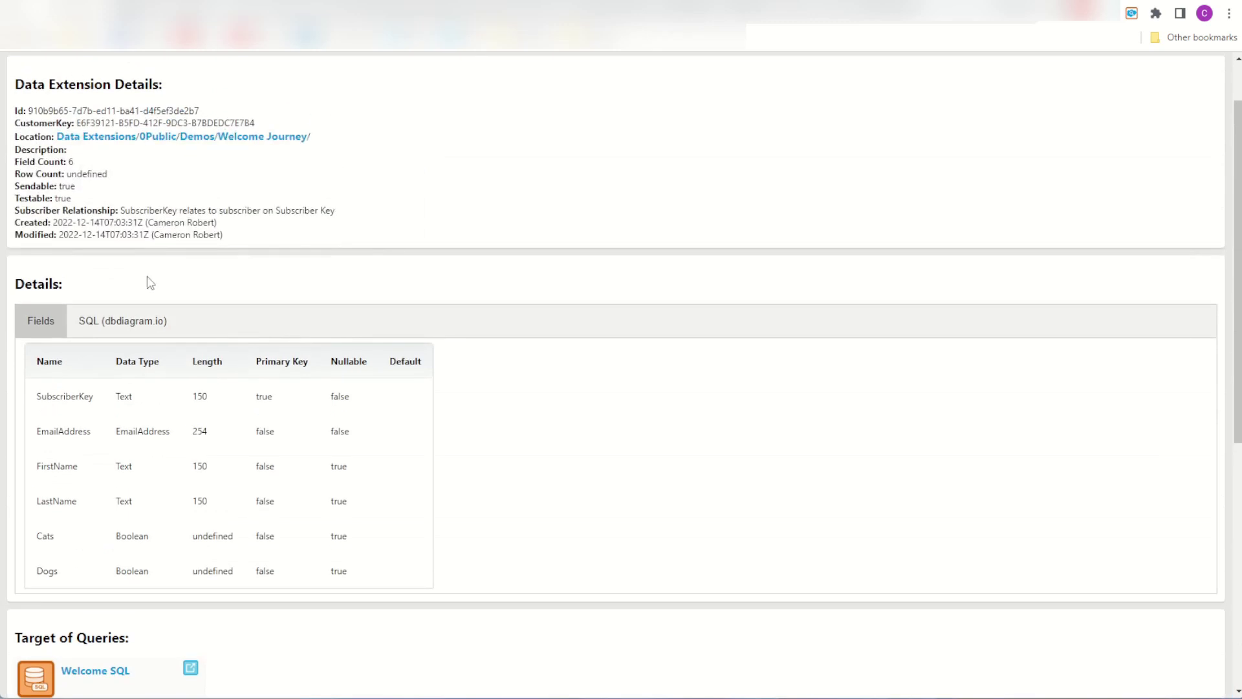
scroll(148, 273, up, 1)
scroll(278, 272, down, 8)
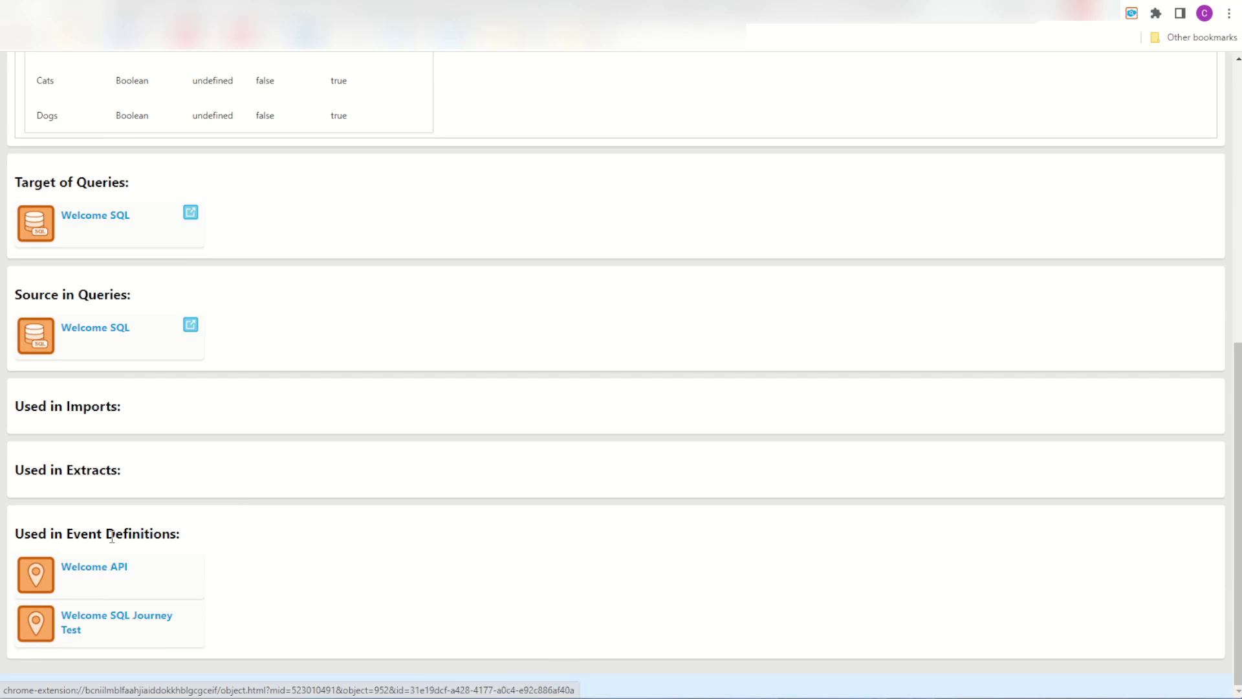
Open the Welcome API event definition, then the Welcome Journey it triggers.
click(114, 567)
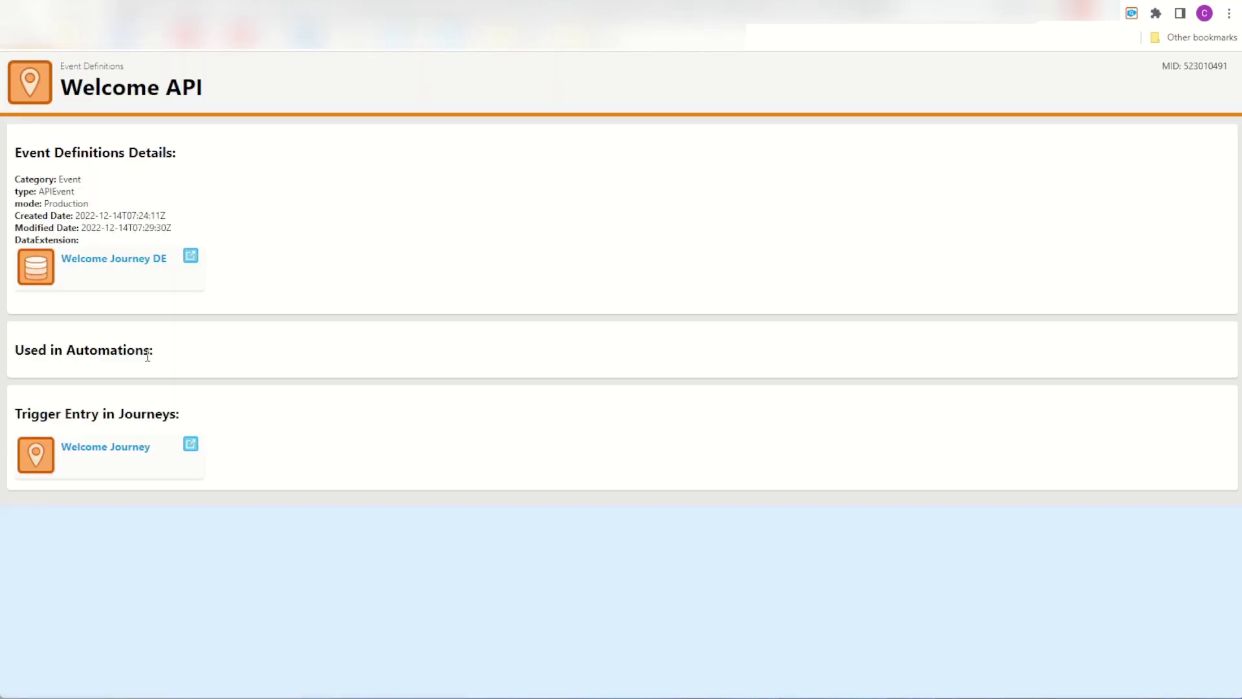
click(107, 455)
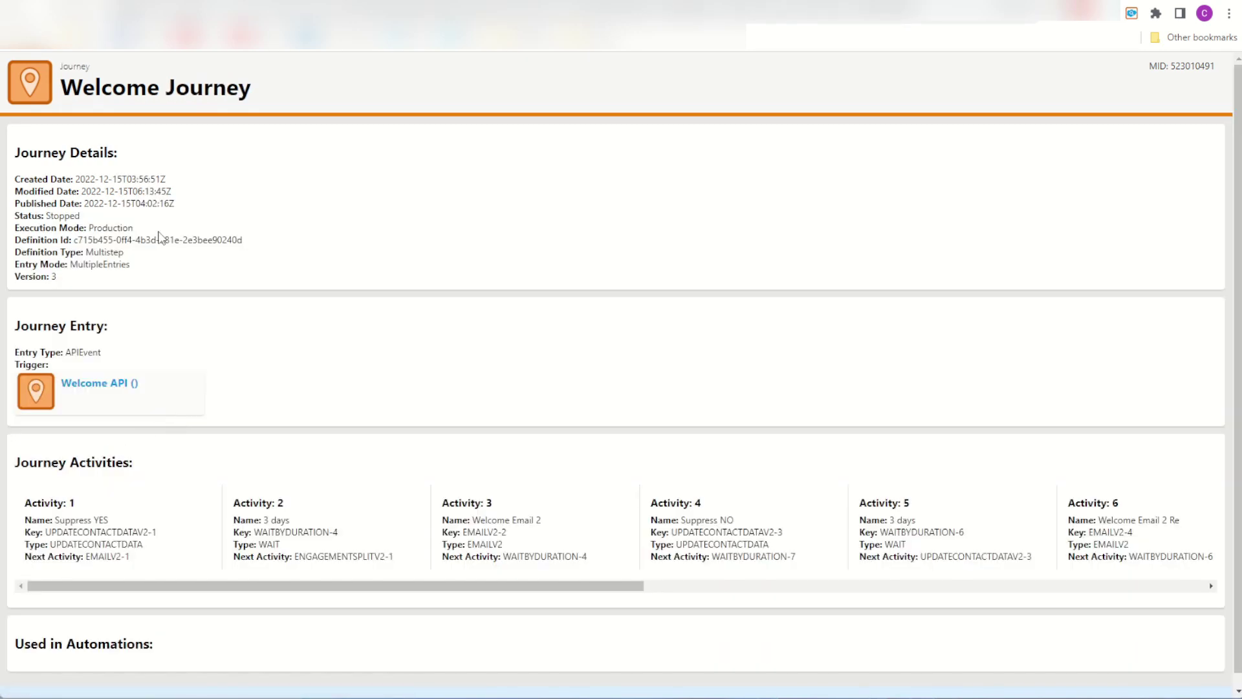
scroll(137, 301, down, 1)
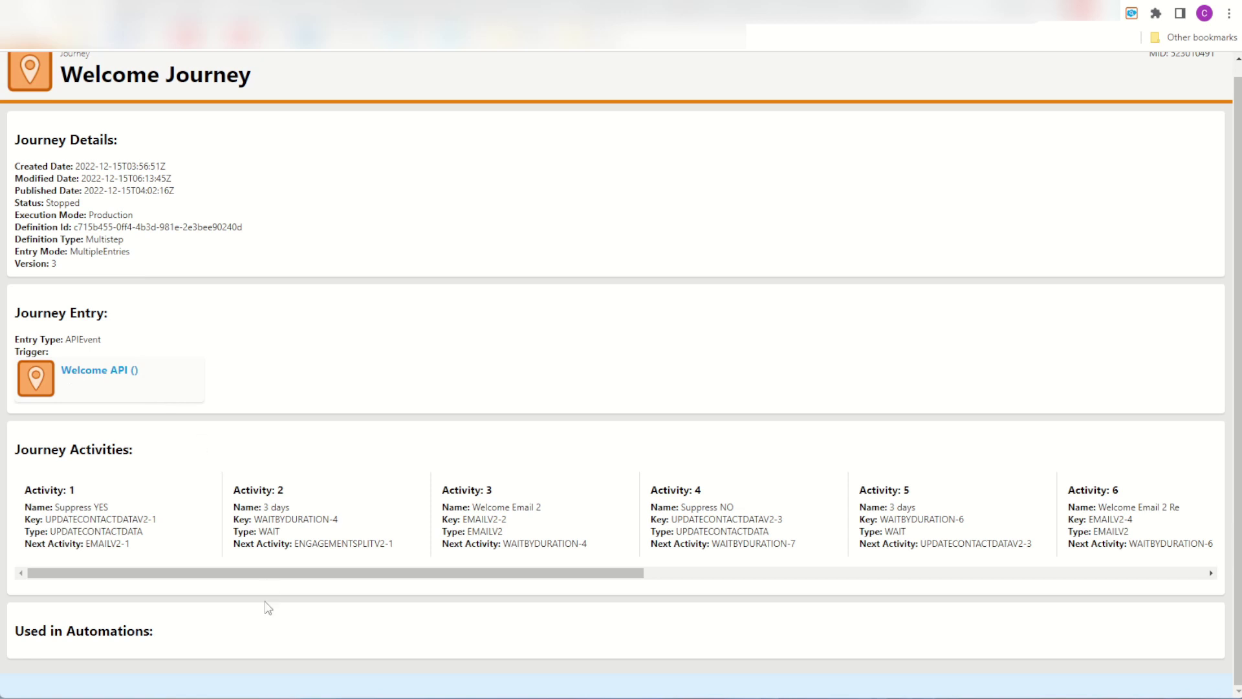
drag(249, 575, 211, 585)
scroll(178, 275, up, 1)
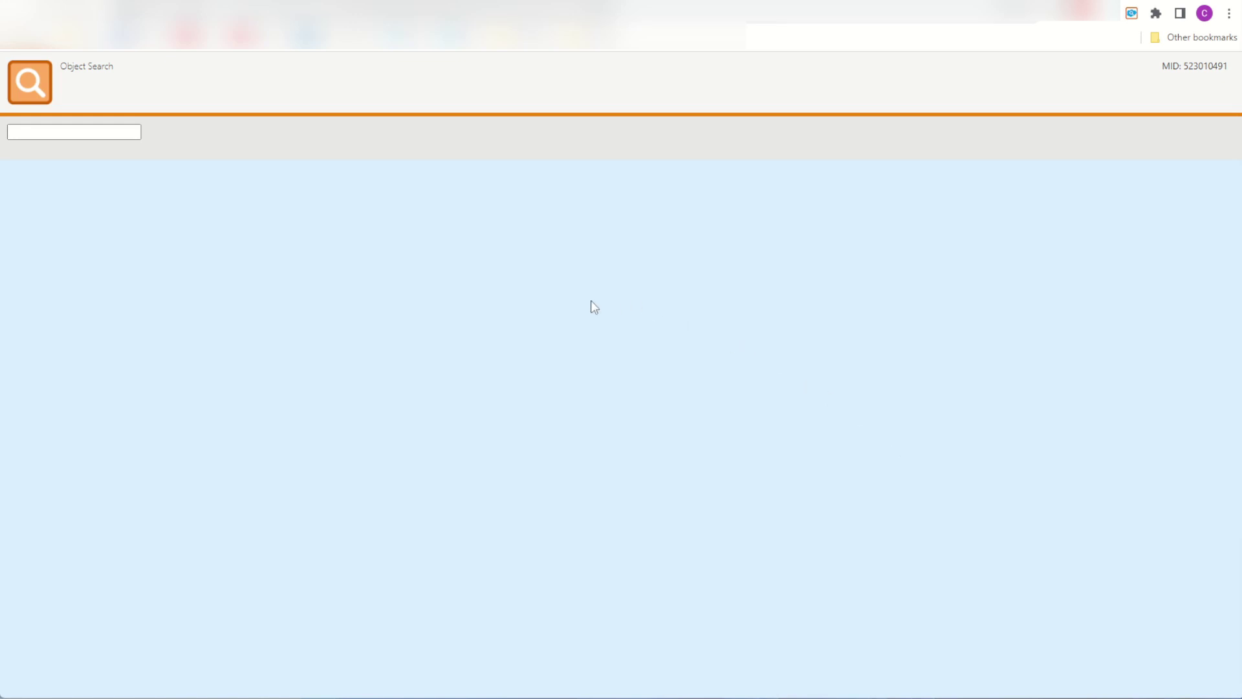
Open the Chrome DevTools console alongside the Object Search page.
click(113, 131)
click(245, 241)
key(ctrl+shift+j)
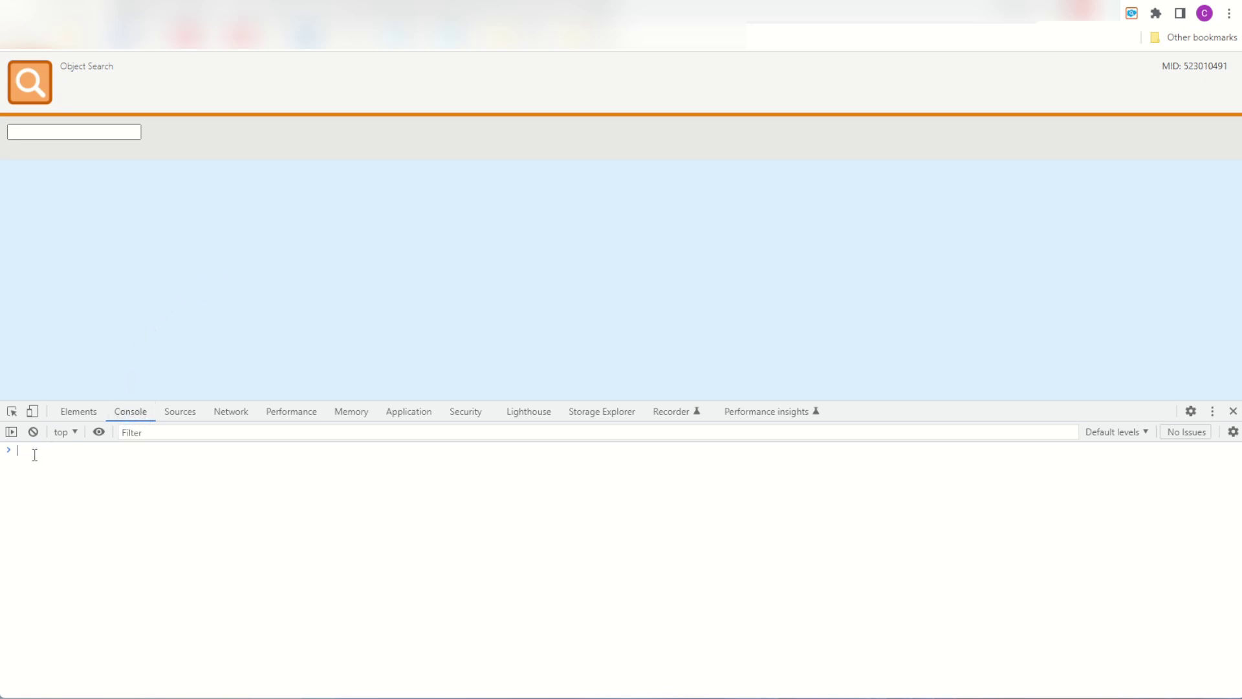
Search objects for 'cam' and open the Cam DE data extension to log its dependency lookups.
click(65, 129)
text(cam)
key(Return)
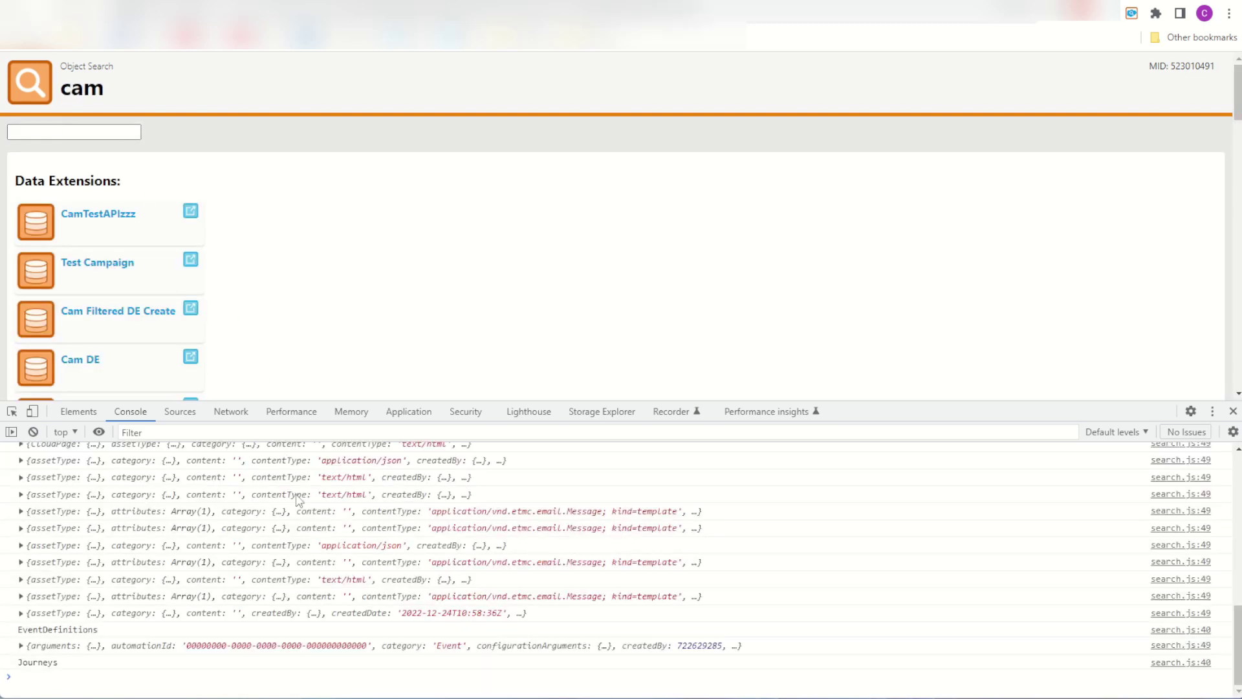
scroll(253, 563, up, 10)
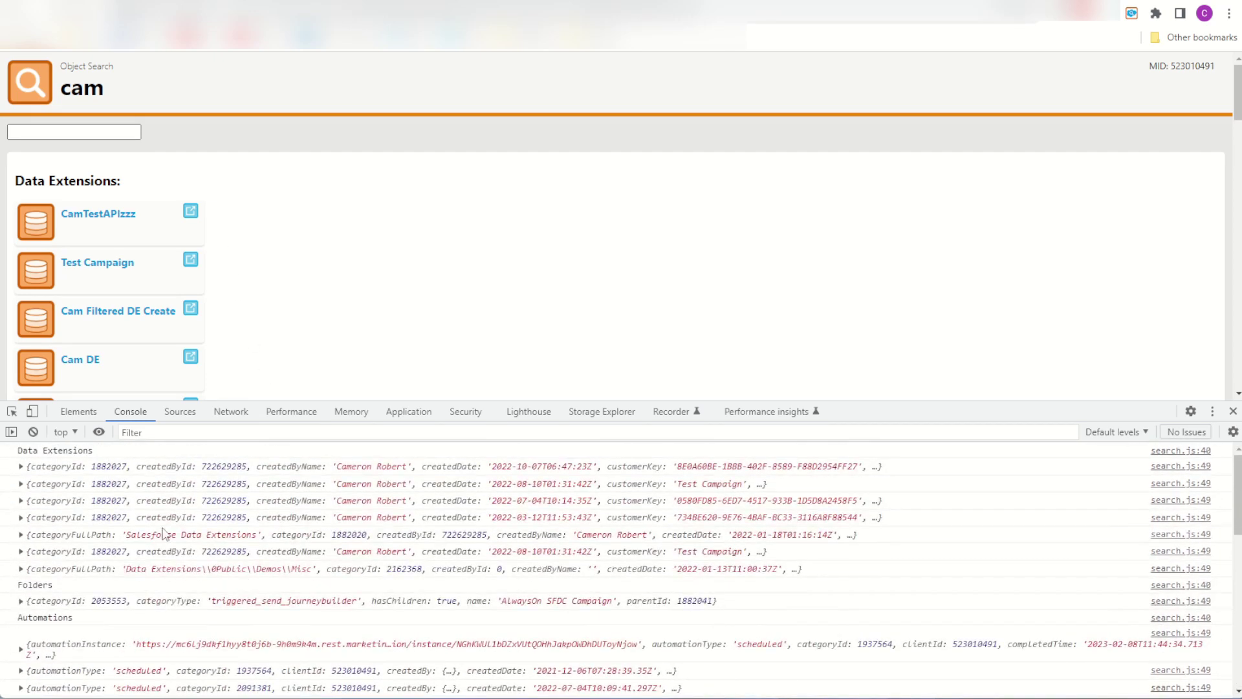
scroll(163, 533, down, 10)
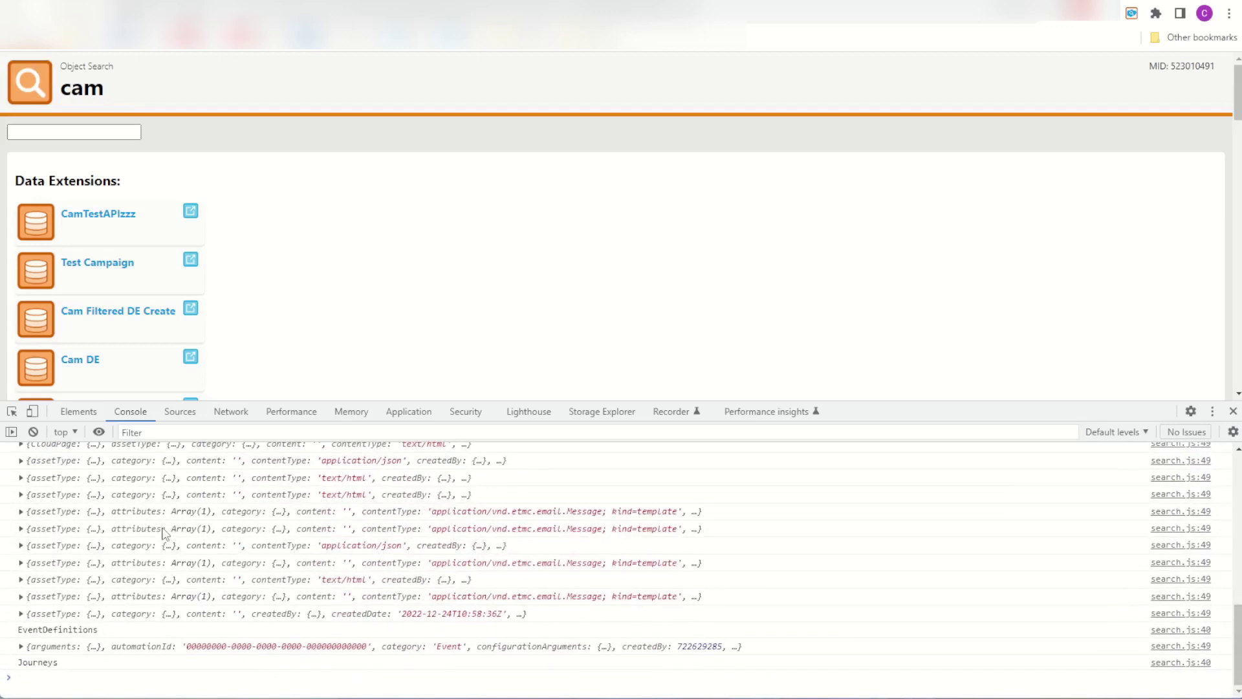
click(85, 364)
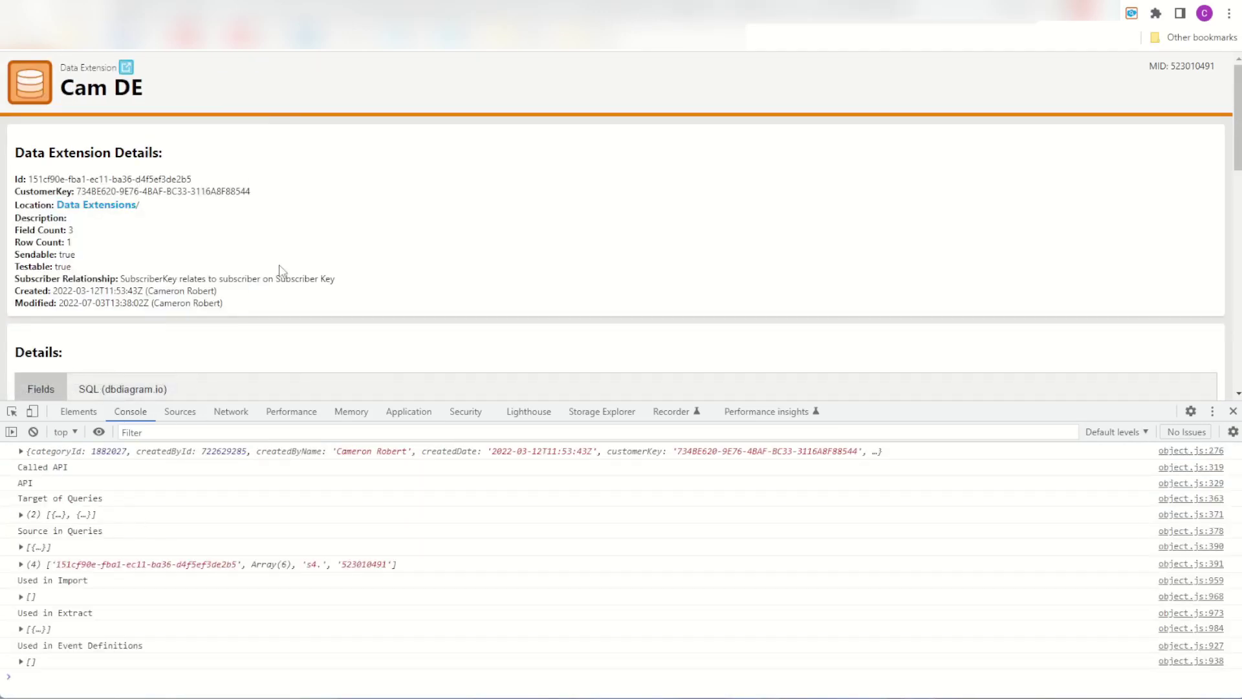
scroll(283, 267, down, 6)
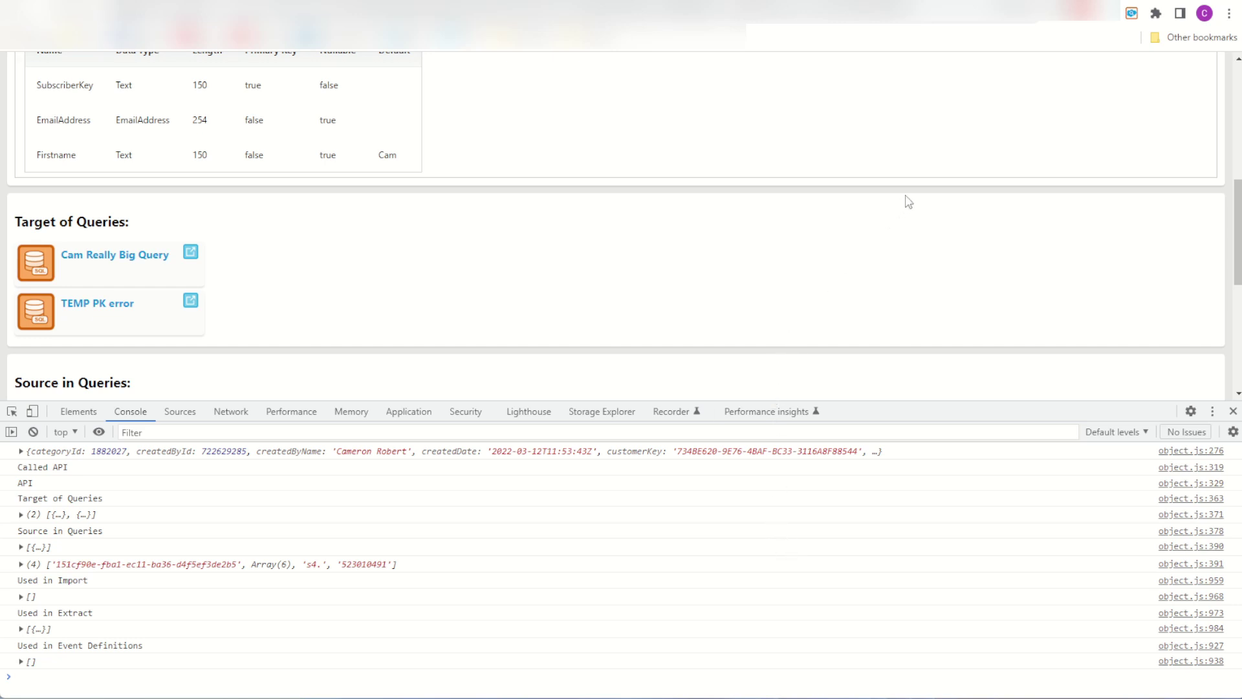
Open SFMC Companion's Options page from the toolbar icon's right-click menu.
right_click(1132, 19)
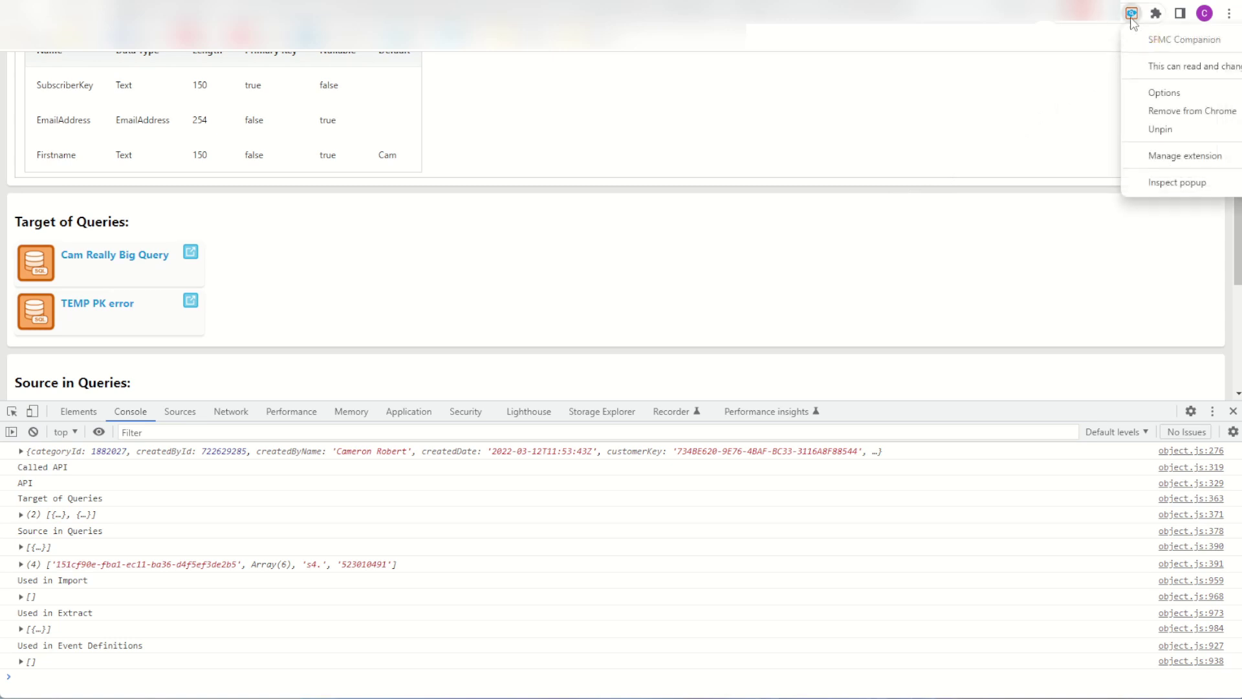
click(1158, 93)
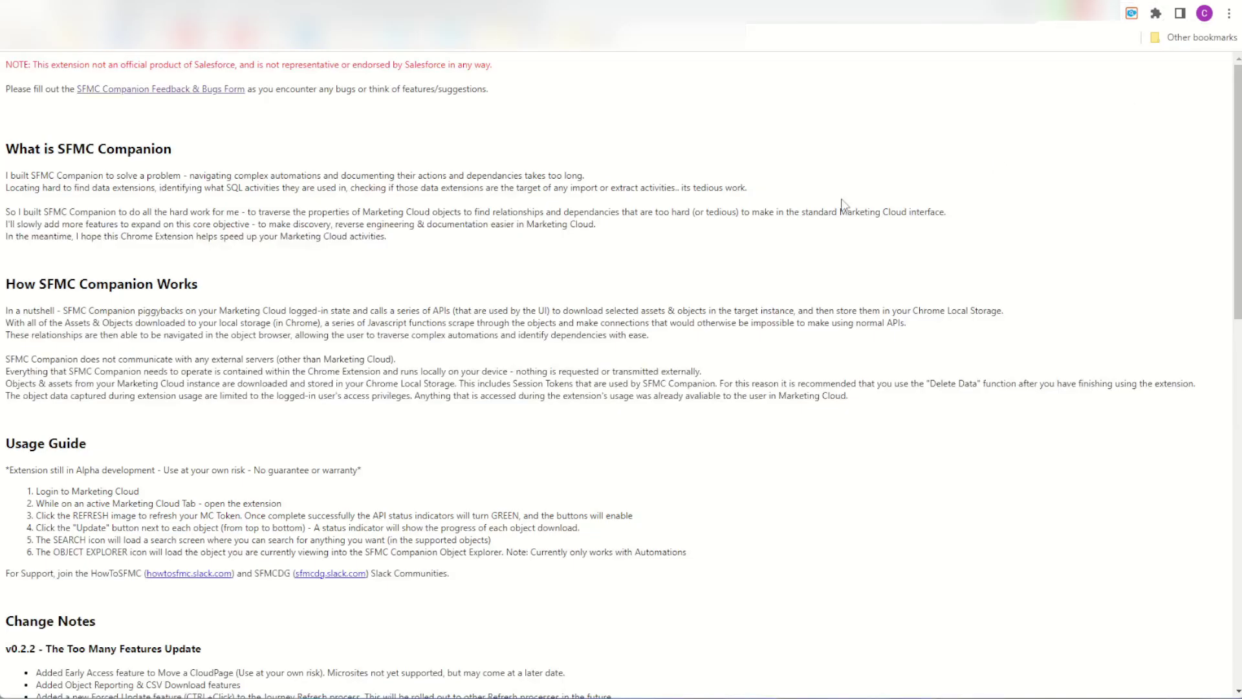